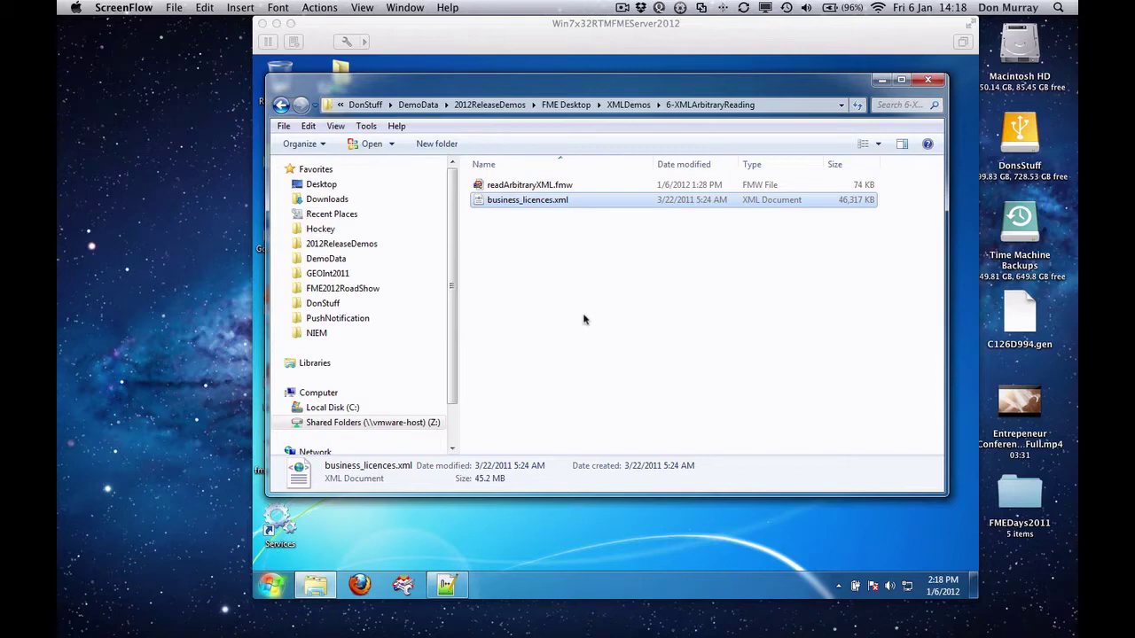
# Open business_licences.xml in Notepad++ and page down through its contents
pyautogui.rightClick(522, 204)
pyautogui.click(585, 243)
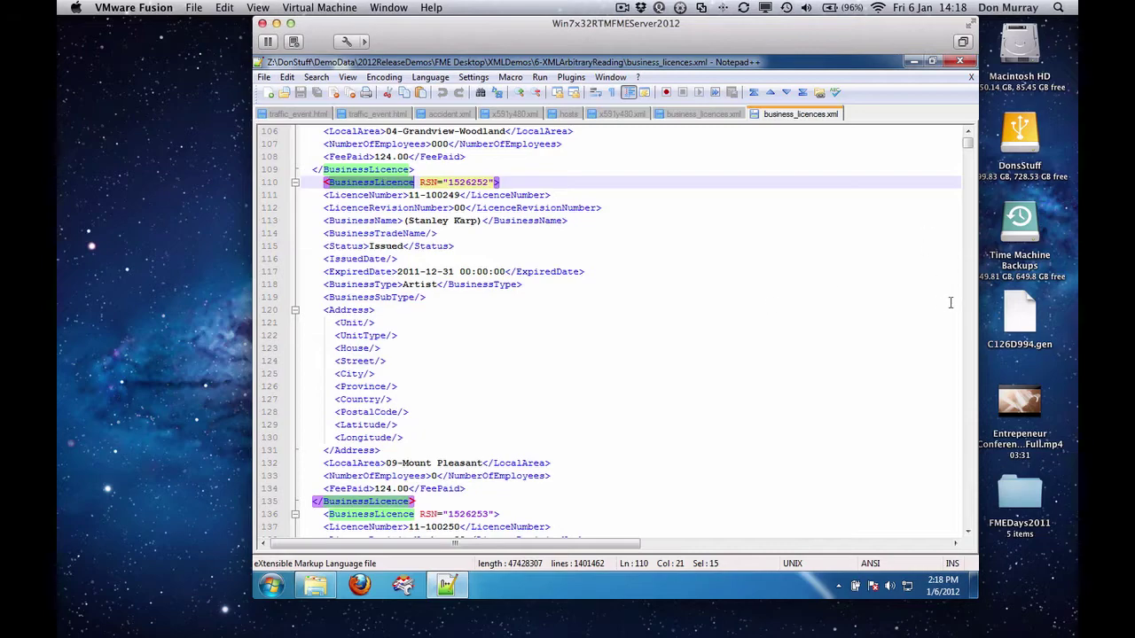
pyautogui.click(969, 281)
pyautogui.click(969, 282)
pyautogui.click(970, 280)
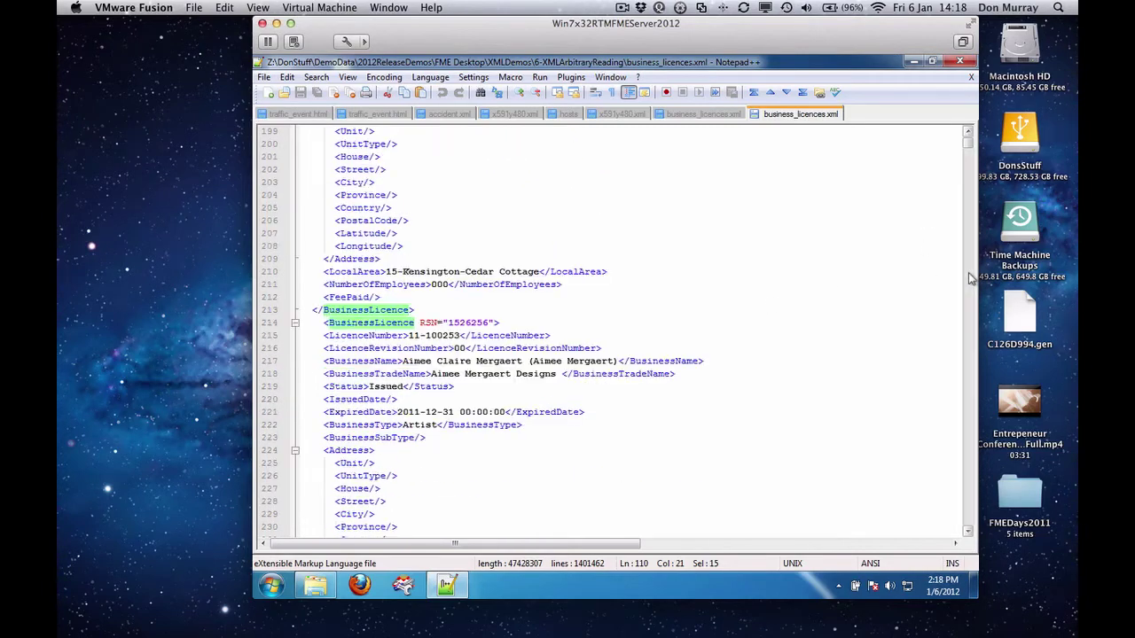
pyautogui.click(970, 280)
pyautogui.click(970, 280)
pyautogui.click(970, 280)
pyautogui.click(970, 280)
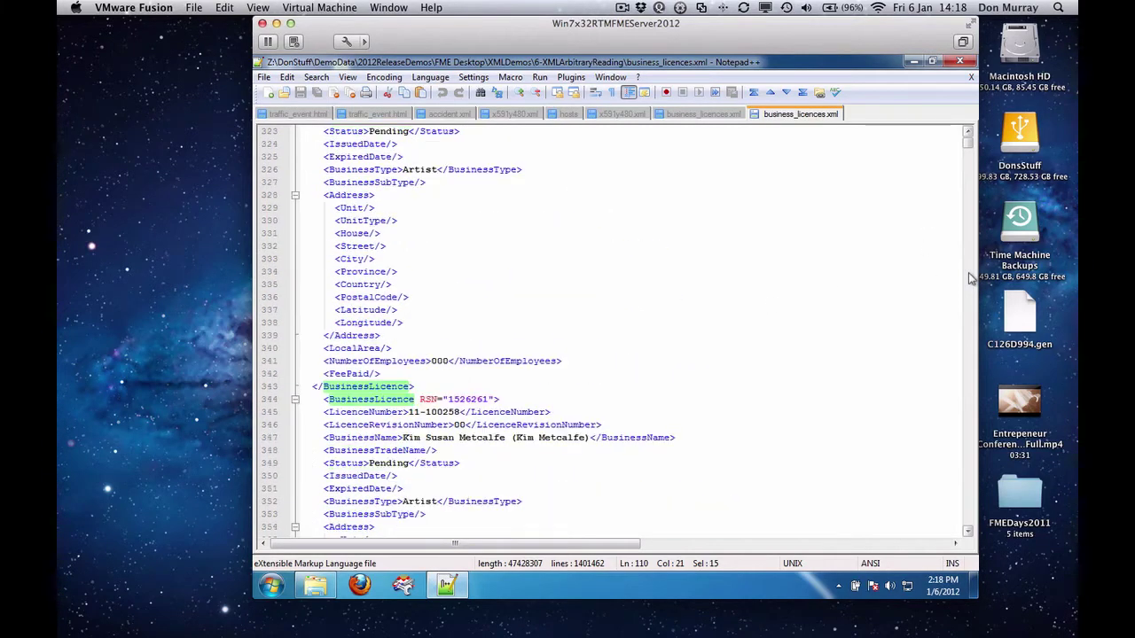
pyautogui.click(970, 280)
pyautogui.click(970, 280)
pyautogui.click(970, 280)
pyautogui.click(970, 280)
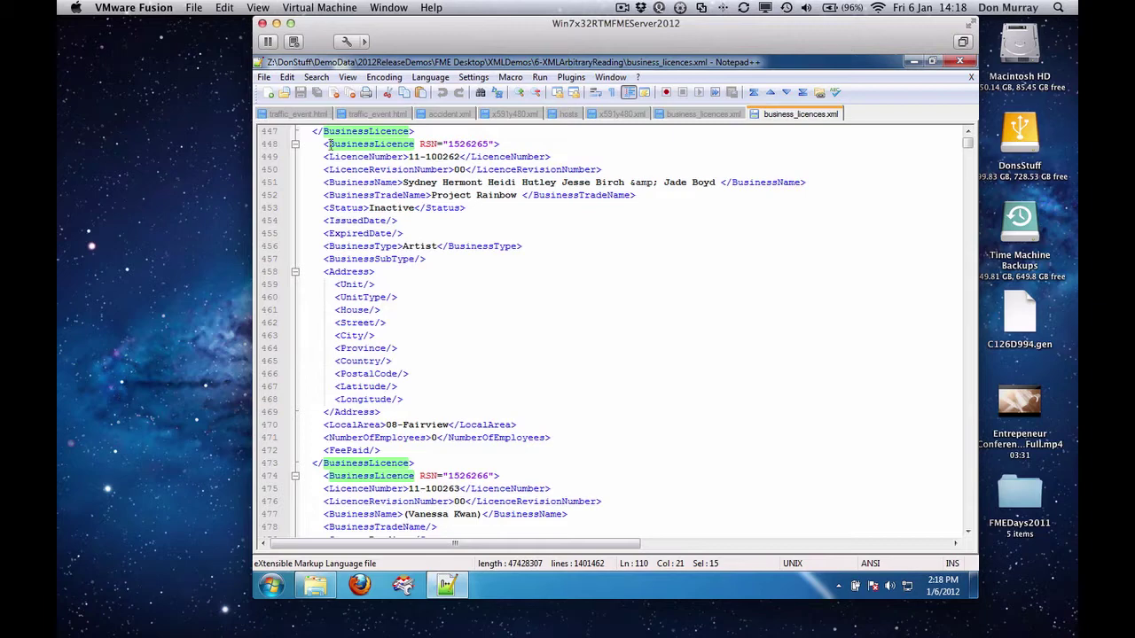
# Copy the element name BusinessLicence from line 448, then minimize Notepad++
pyautogui.moveTo(329, 143); pyautogui.dragTo(415, 144)
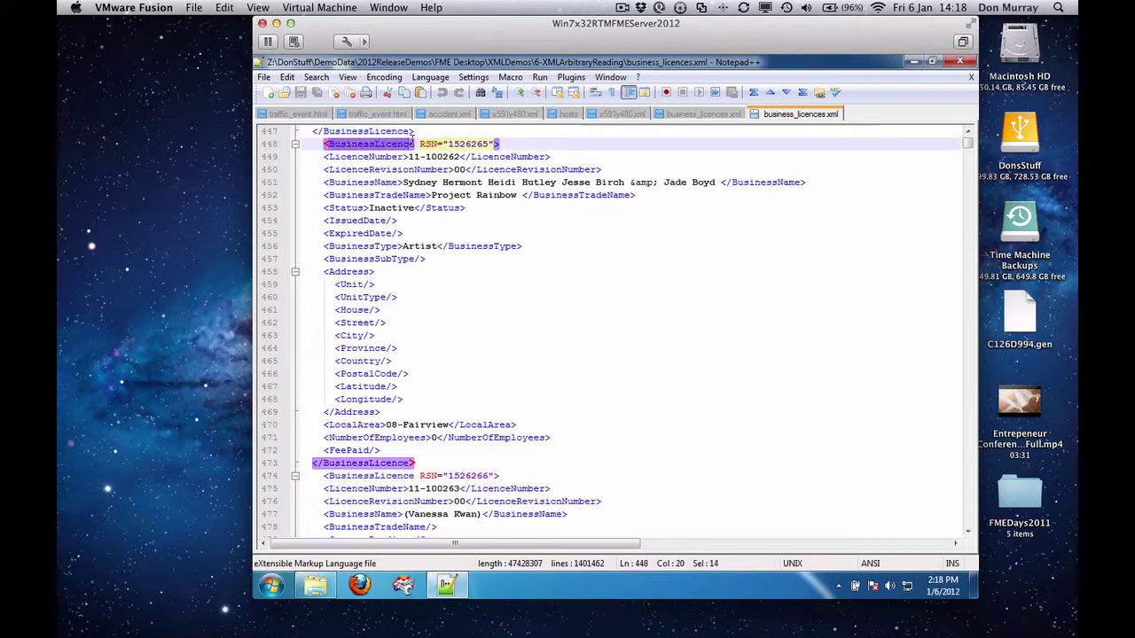
pyautogui.rightClick(359, 148)
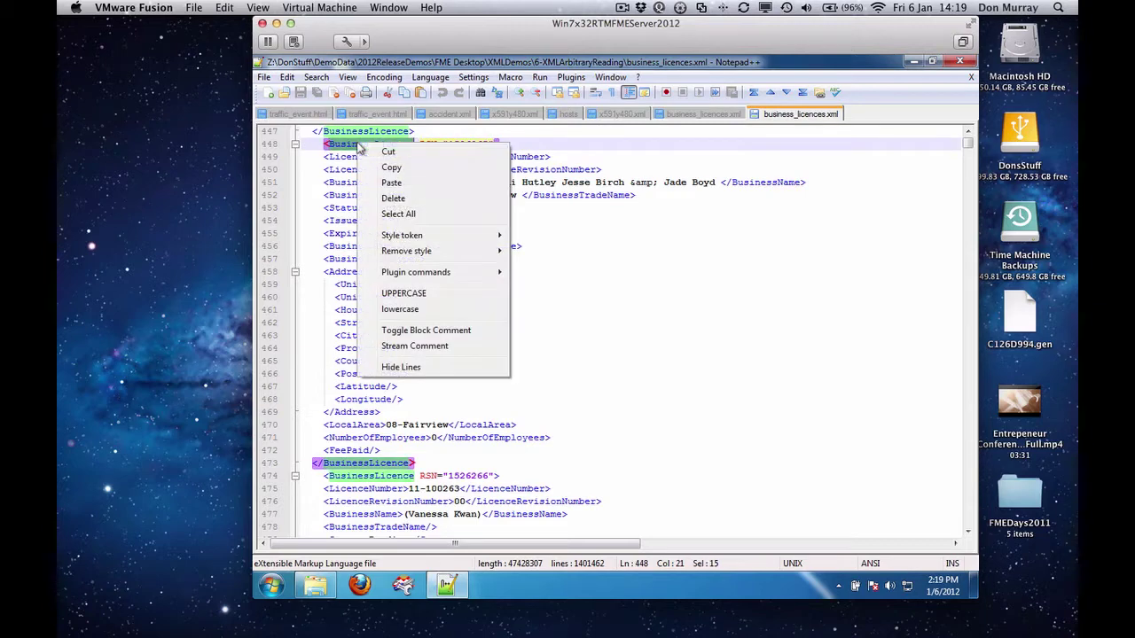
pyautogui.click(425, 172)
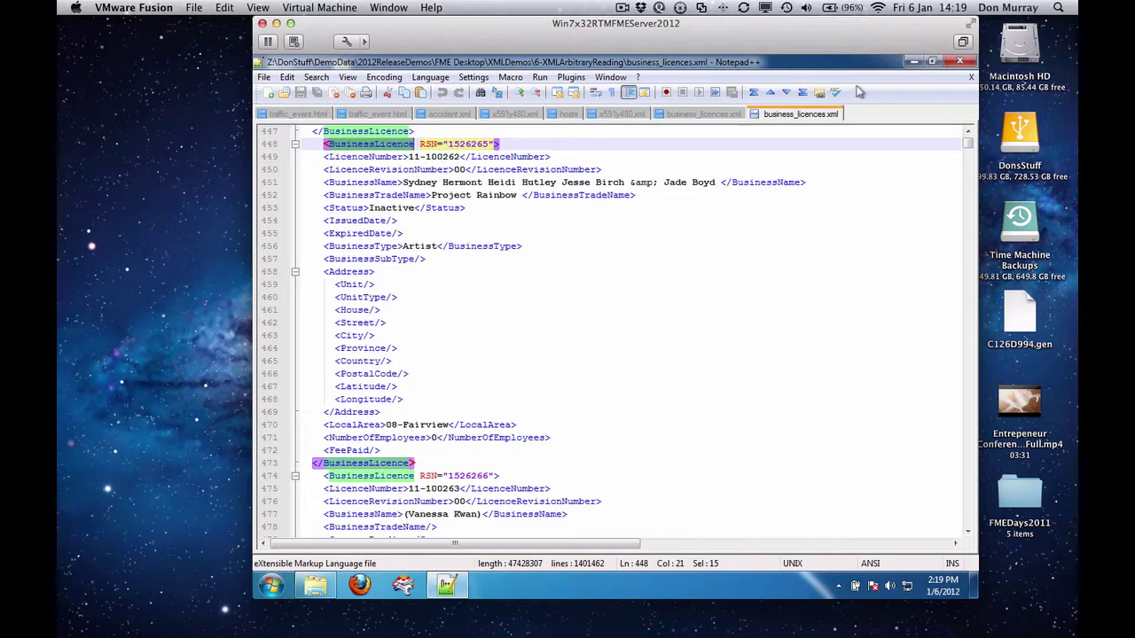
pyautogui.click(913, 61)
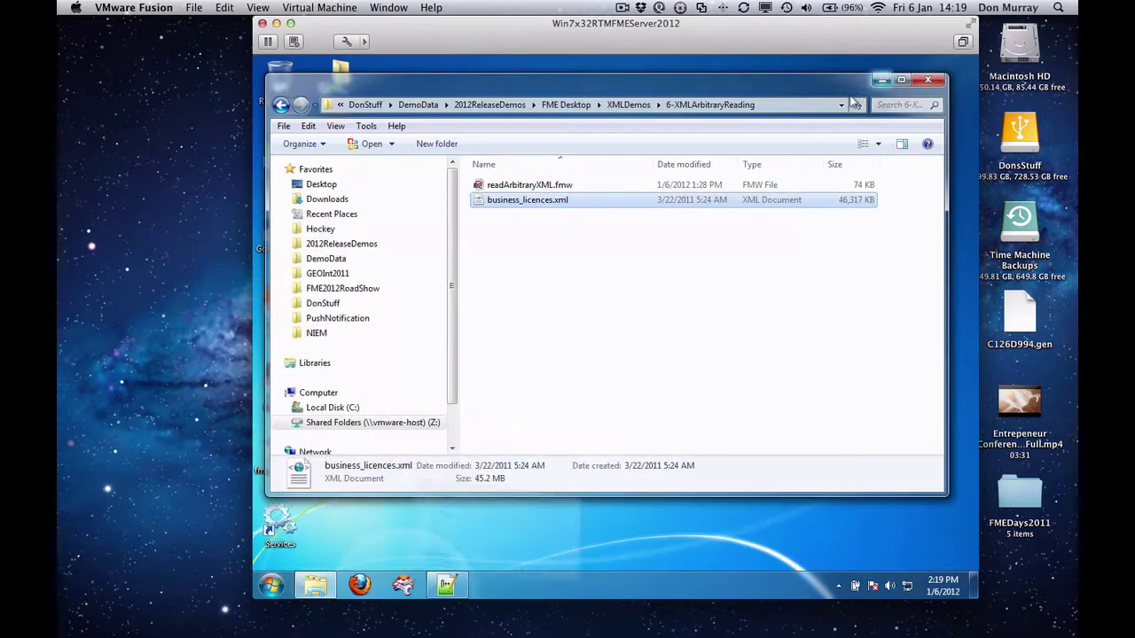
# Open business_licences.xml with FME Workbench from Explorer's Open with menu
pyautogui.rightClick(517, 199)
pyautogui.moveTo(615, 257)
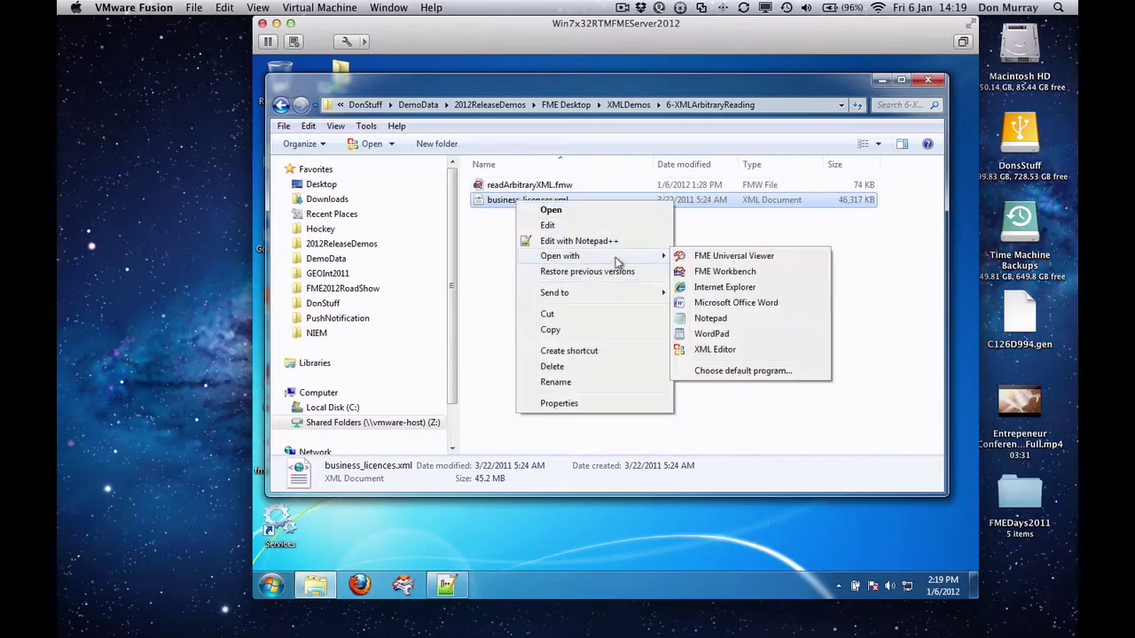
pyautogui.click(752, 274)
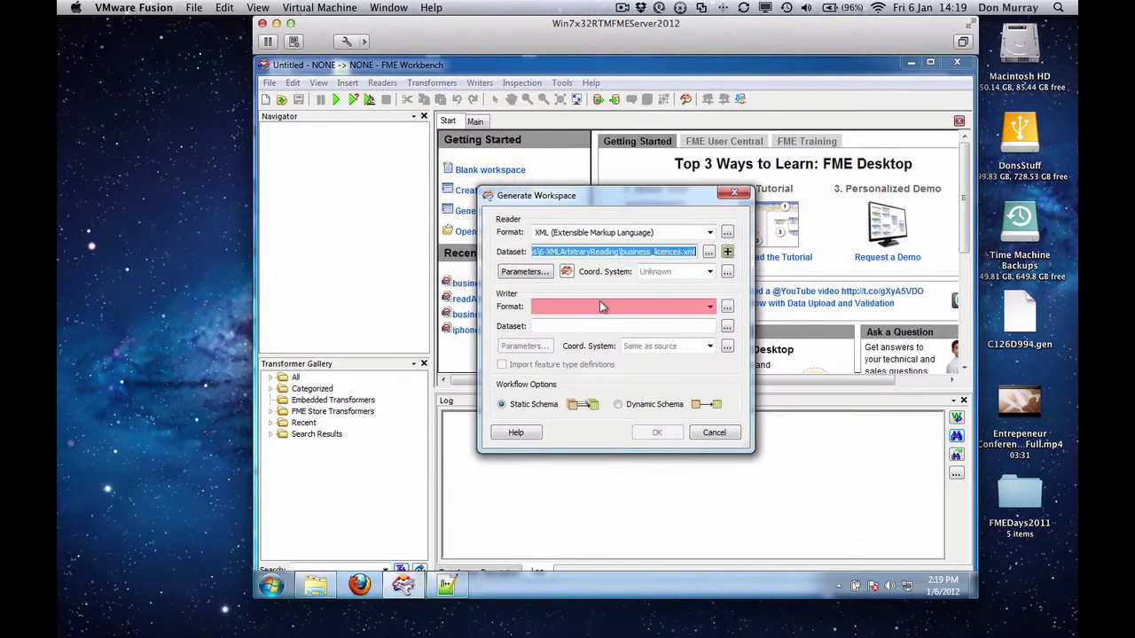
# Set the writer format to Google Earth KML with dataset c:\tmp\vanbiz.kml
pyautogui.click(598, 308)
pyautogui.write('goo')
pyautogui.press('Return')
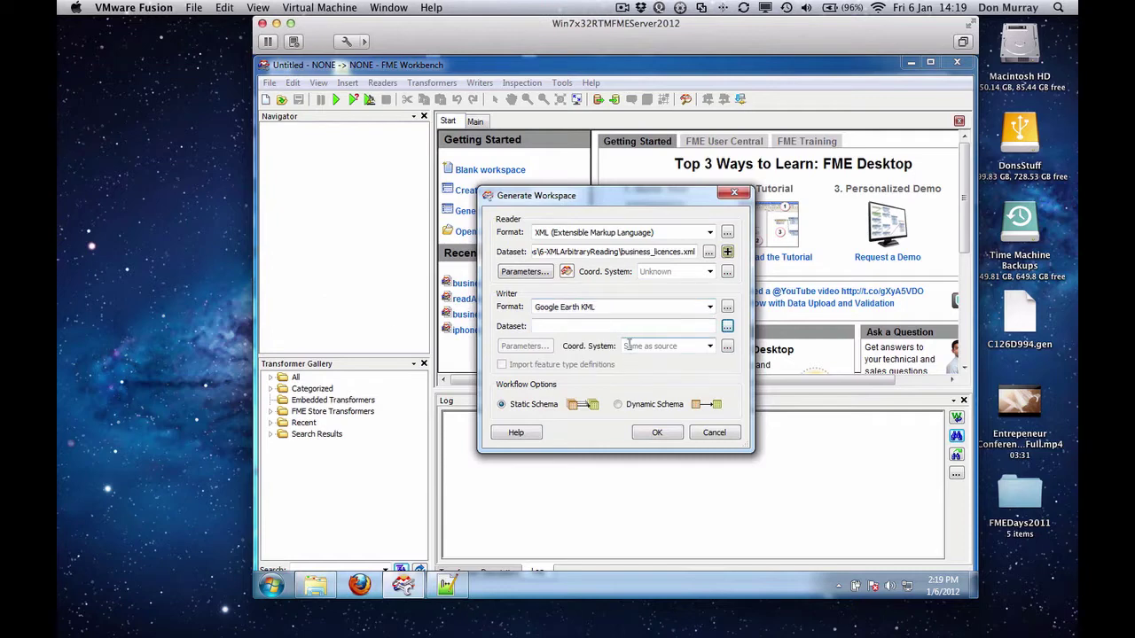
pyautogui.click(626, 327)
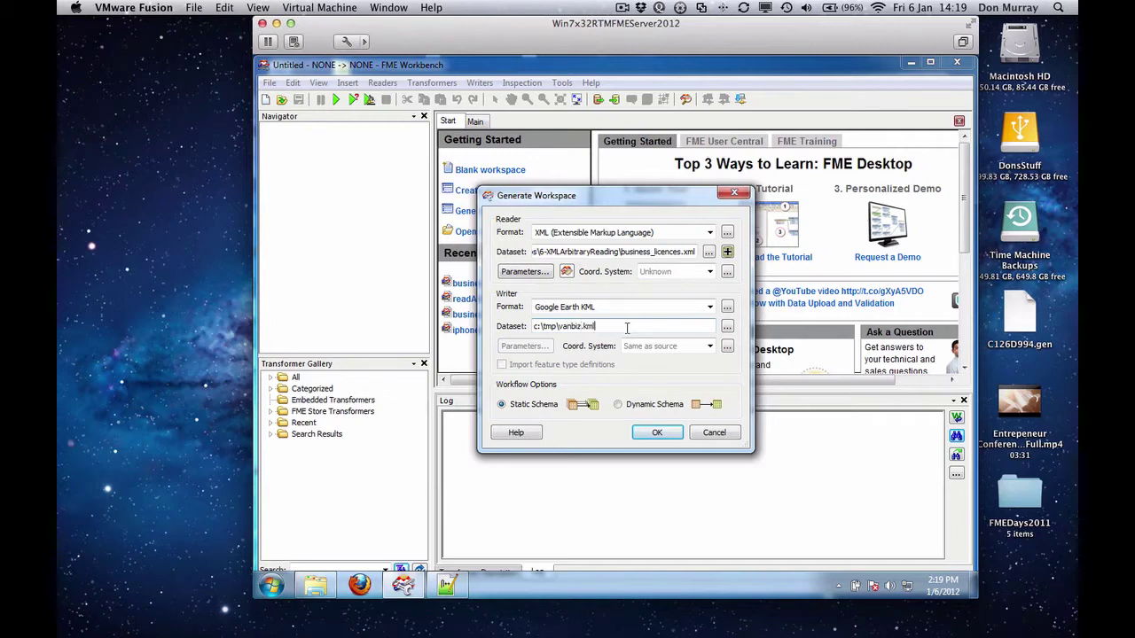
# In the XML reader parameters, match BusinessLicence elements and enable flattening
pyautogui.click(527, 272)
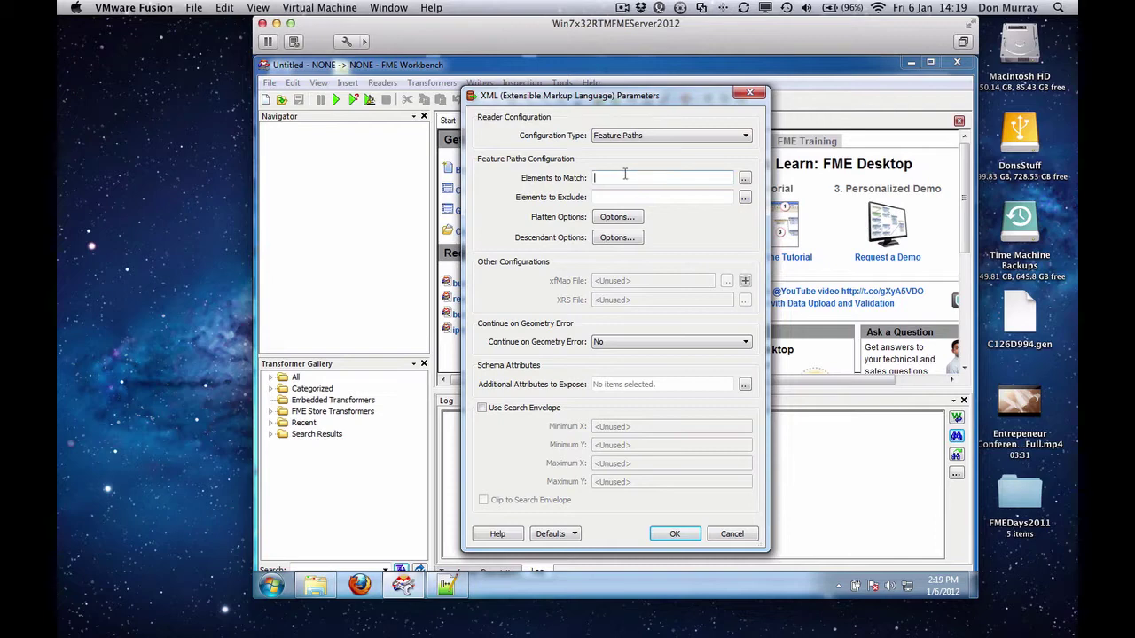
pyautogui.hotkey('ctrl', 'v')
pyautogui.click(618, 218)
pyautogui.click(498, 225)
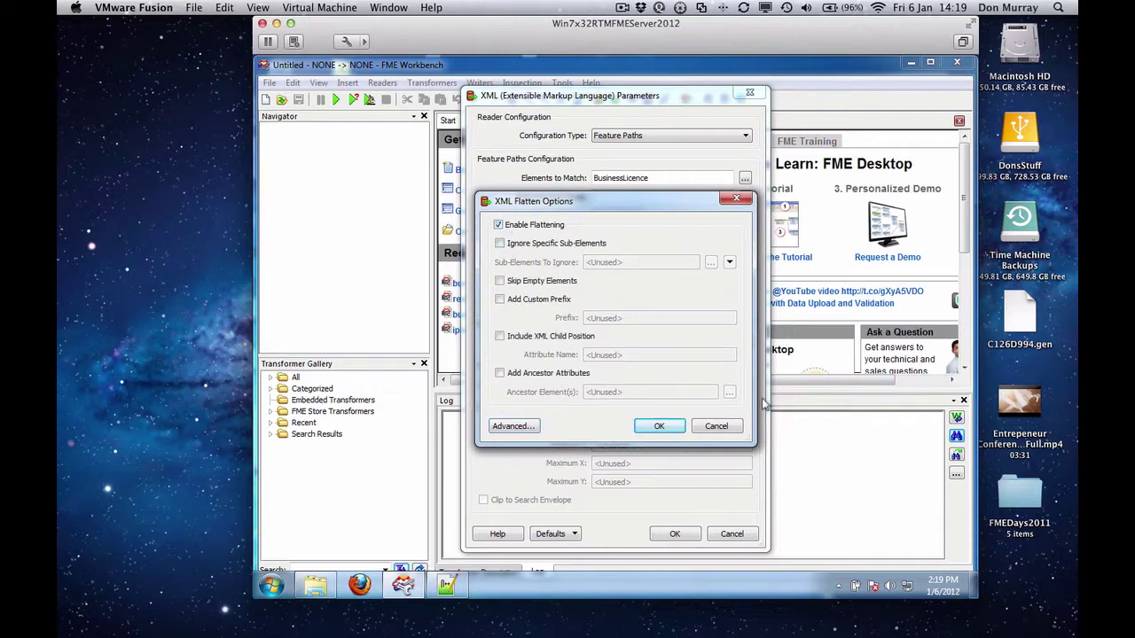
pyautogui.click(657, 426)
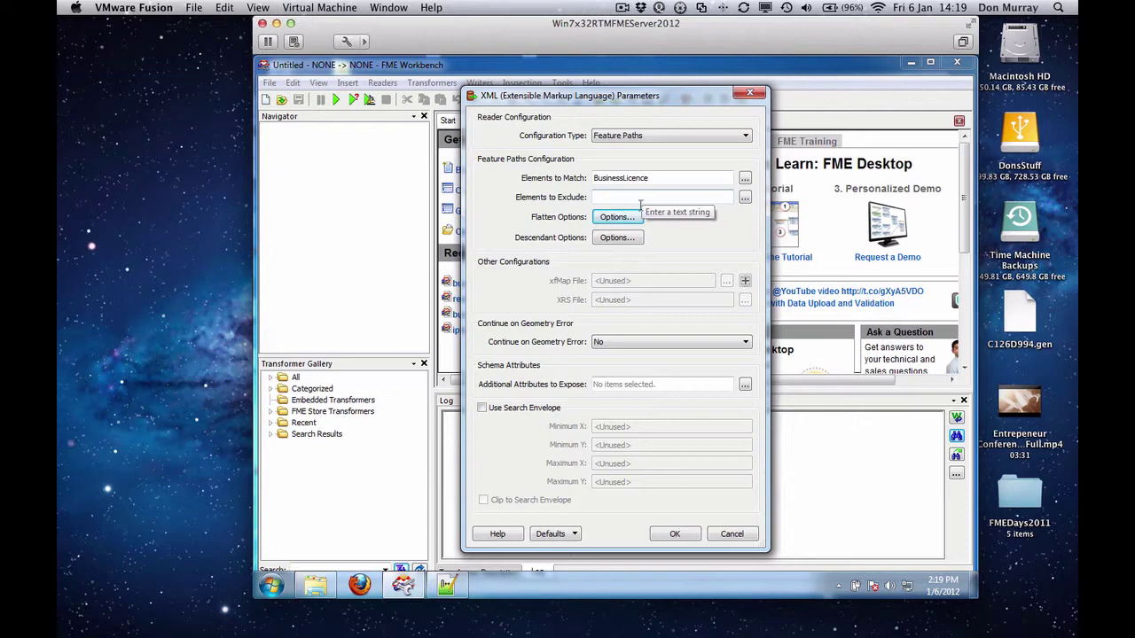
pyautogui.click(673, 535)
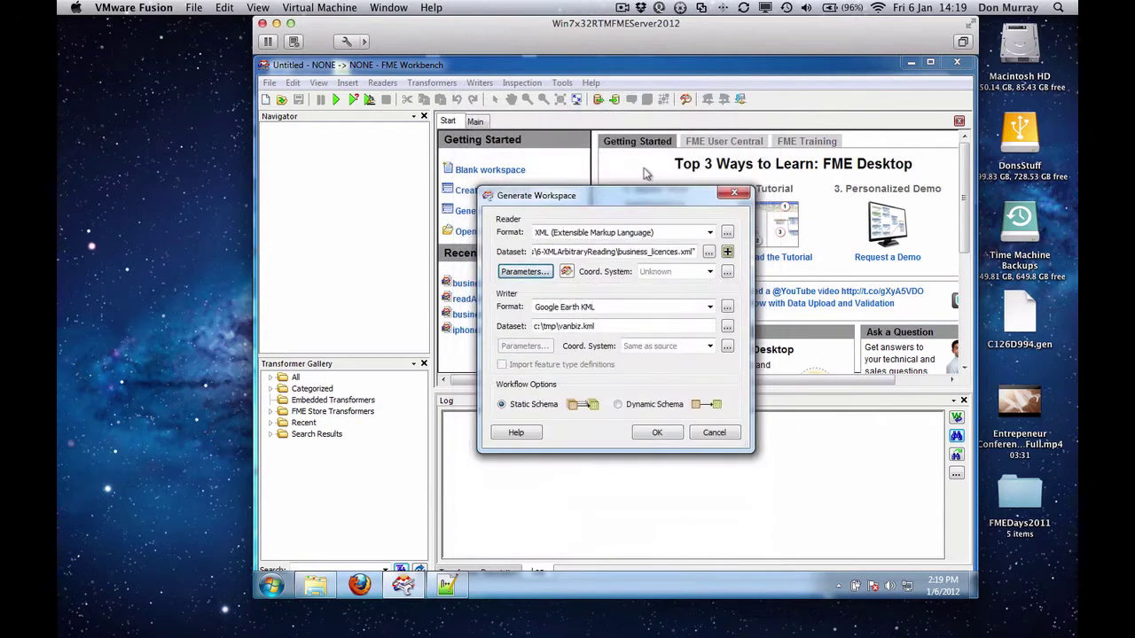
# Generate the XML-to-KML workspace from the Generate Workspace dialog
pyautogui.click(656, 432)
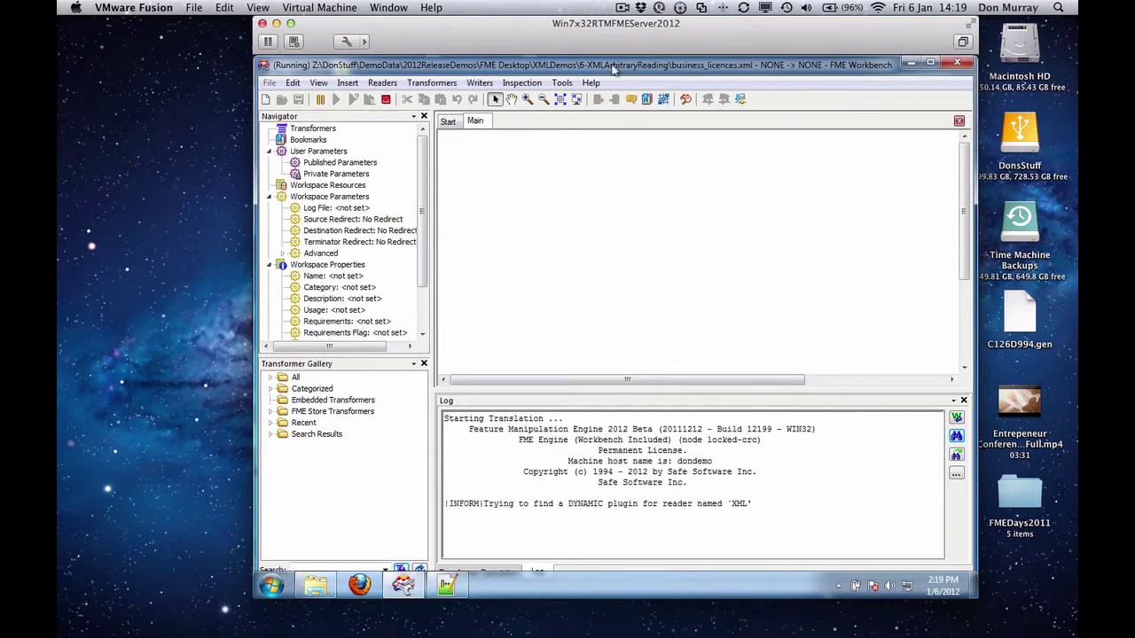
pyautogui.click(621, 8)
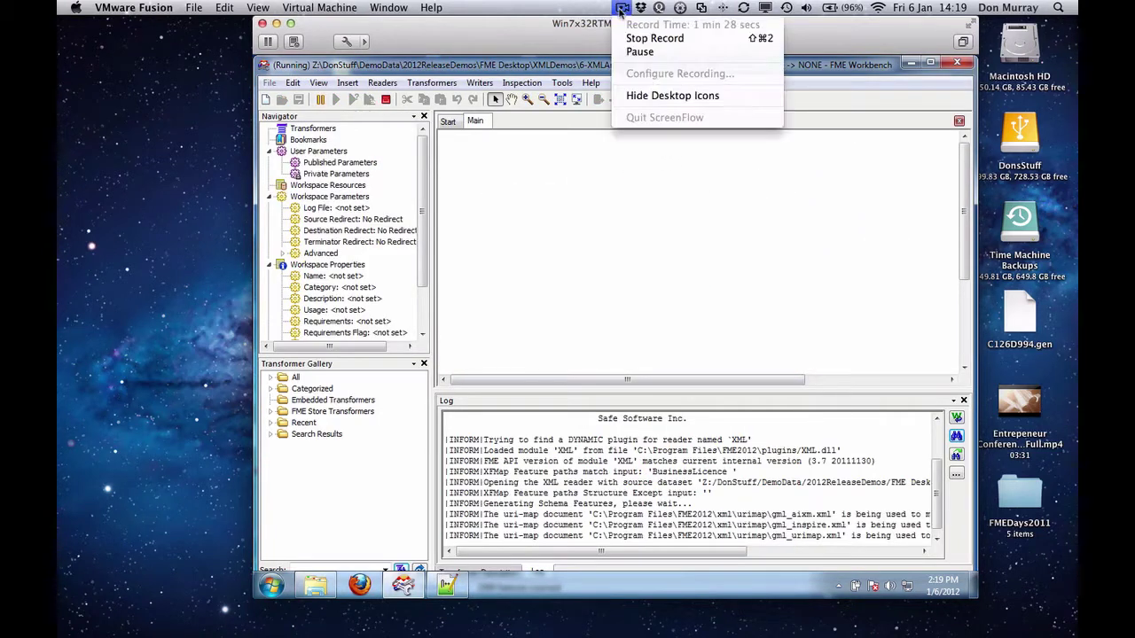
pyautogui.click(658, 49)
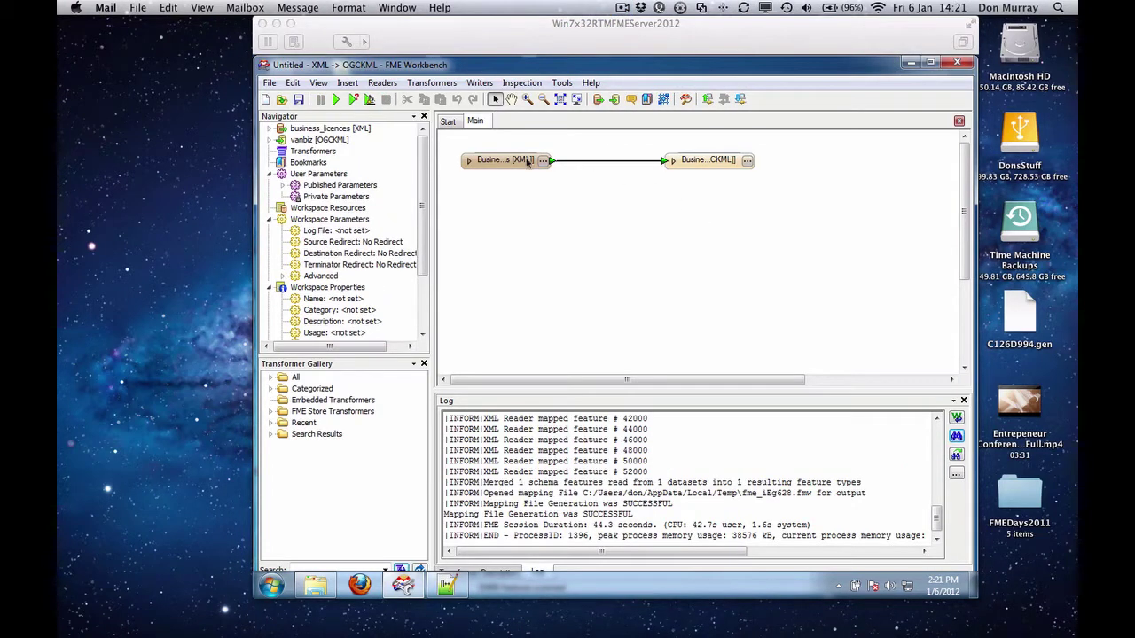
# Review the reader's flattened user attributes, like Address.City and BusinessName, without changing them
pyautogui.click(468, 168)
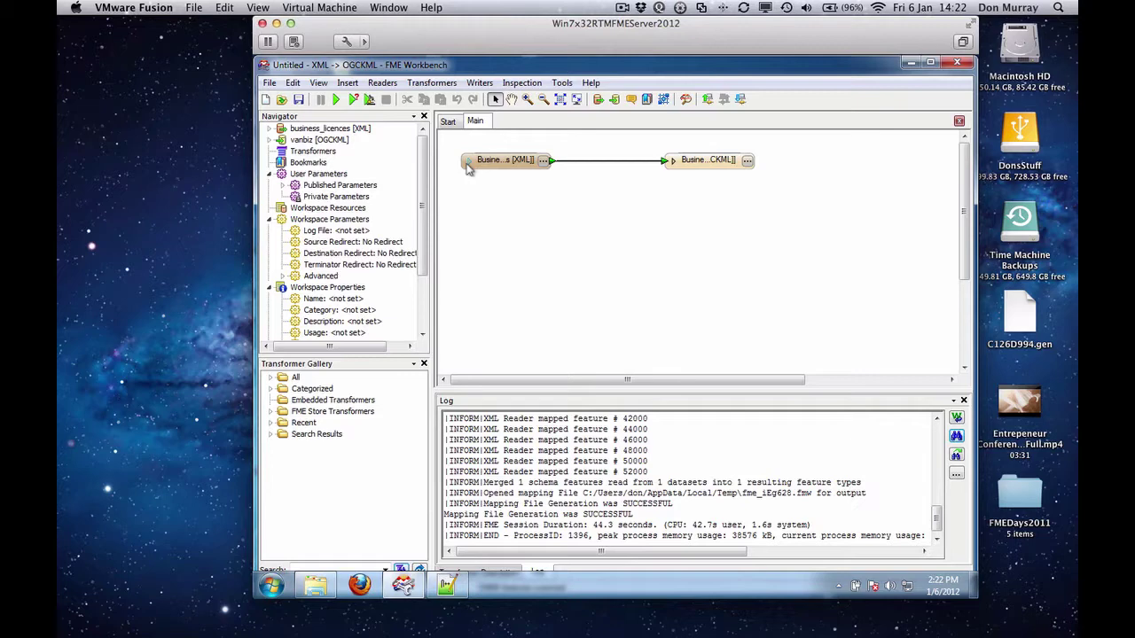
pyautogui.click(468, 162)
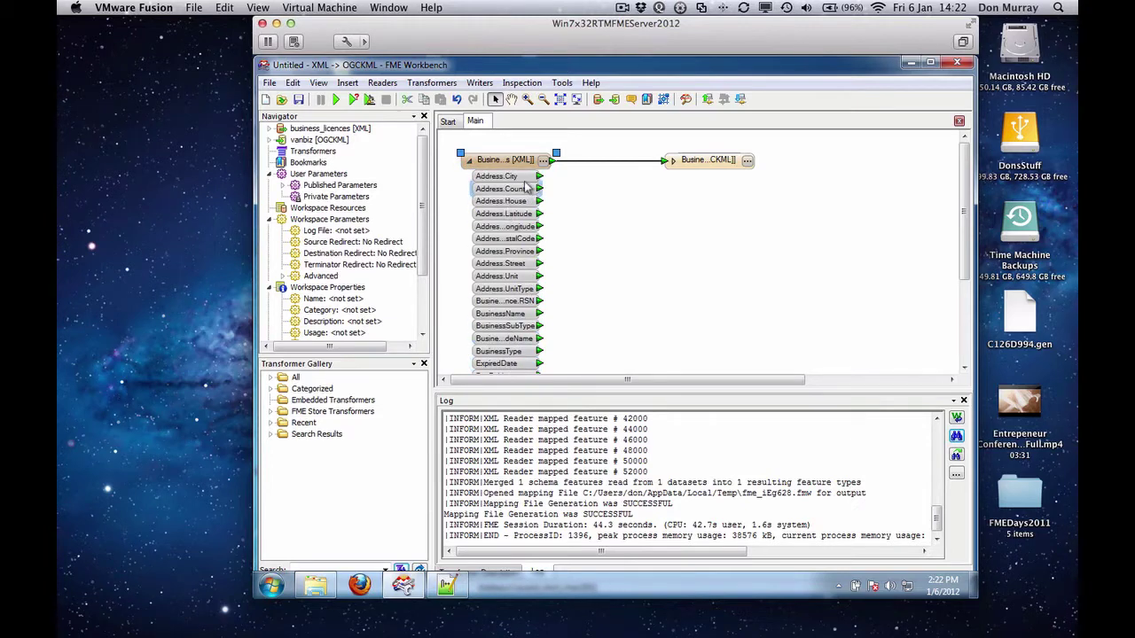
pyautogui.click(542, 162)
pyautogui.click(592, 221)
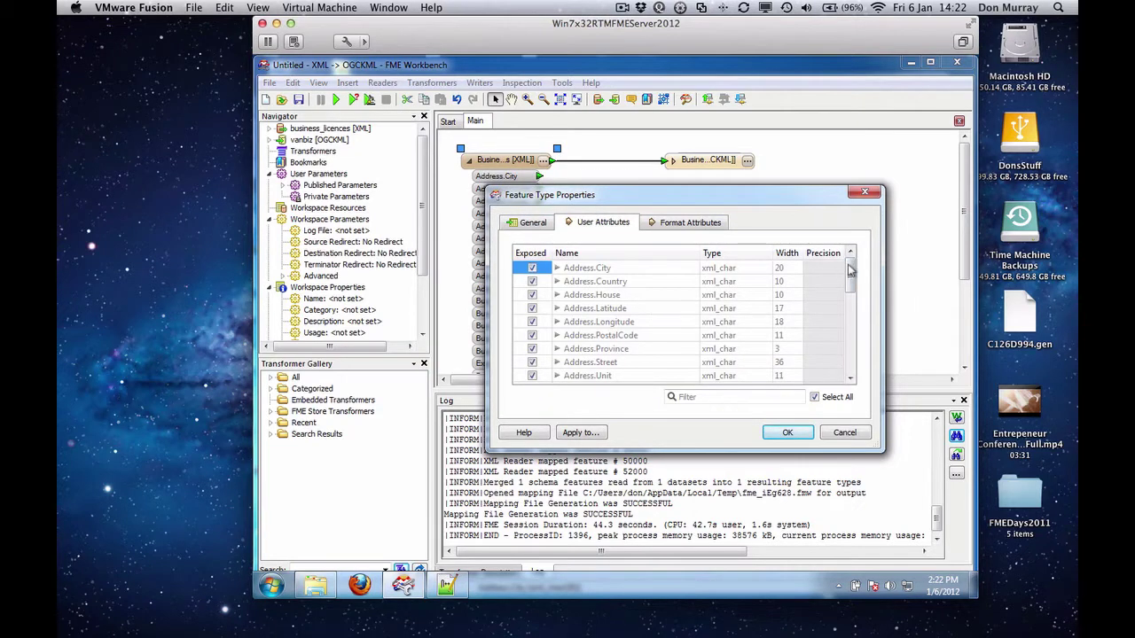
pyautogui.moveTo(849, 271)
pyautogui.mouseDown()
pyautogui.moveTo(852, 312)
pyautogui.moveTo(850, 291)
pyautogui.mouseUp()
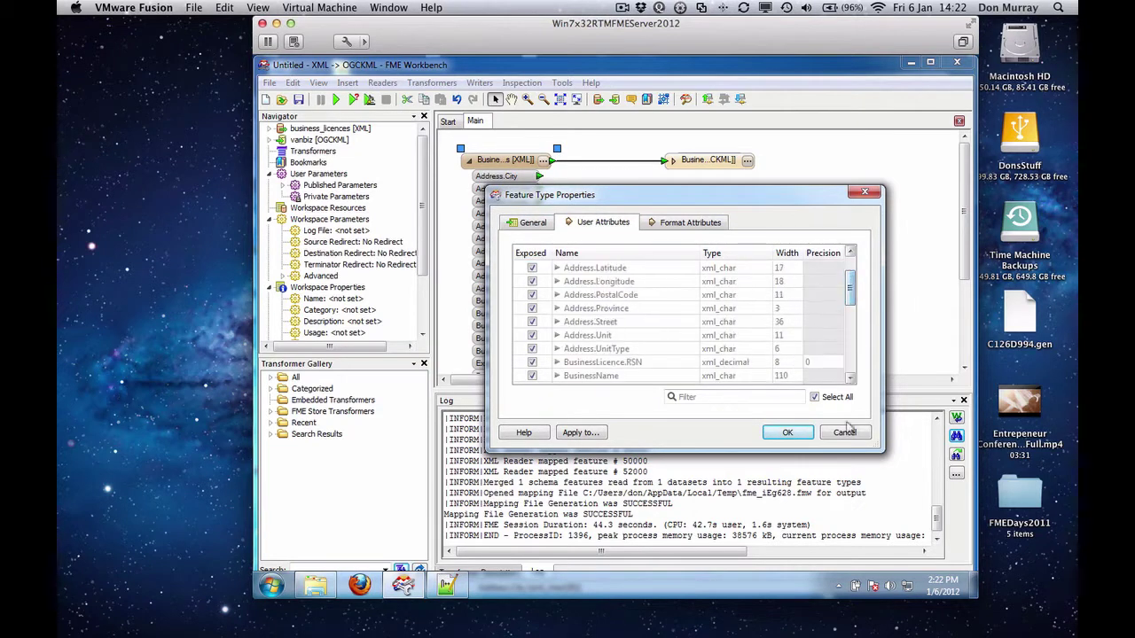
pyautogui.click(843, 432)
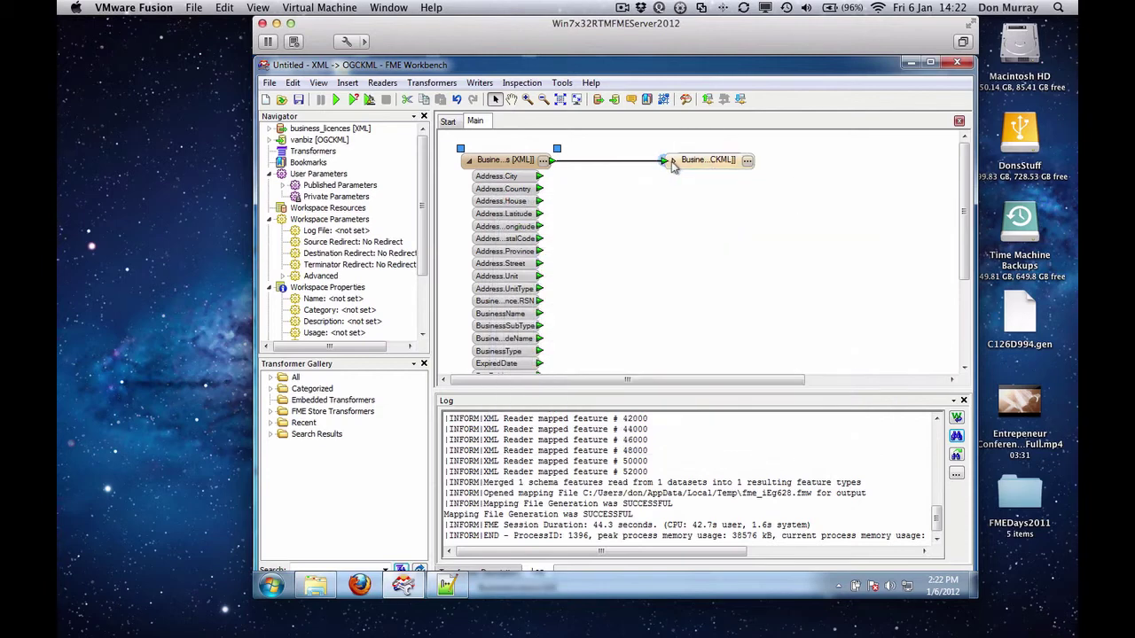
# In the KML writer's user attributes, delete Address.City through BusinessLicence.RSN
pyautogui.click(672, 165)
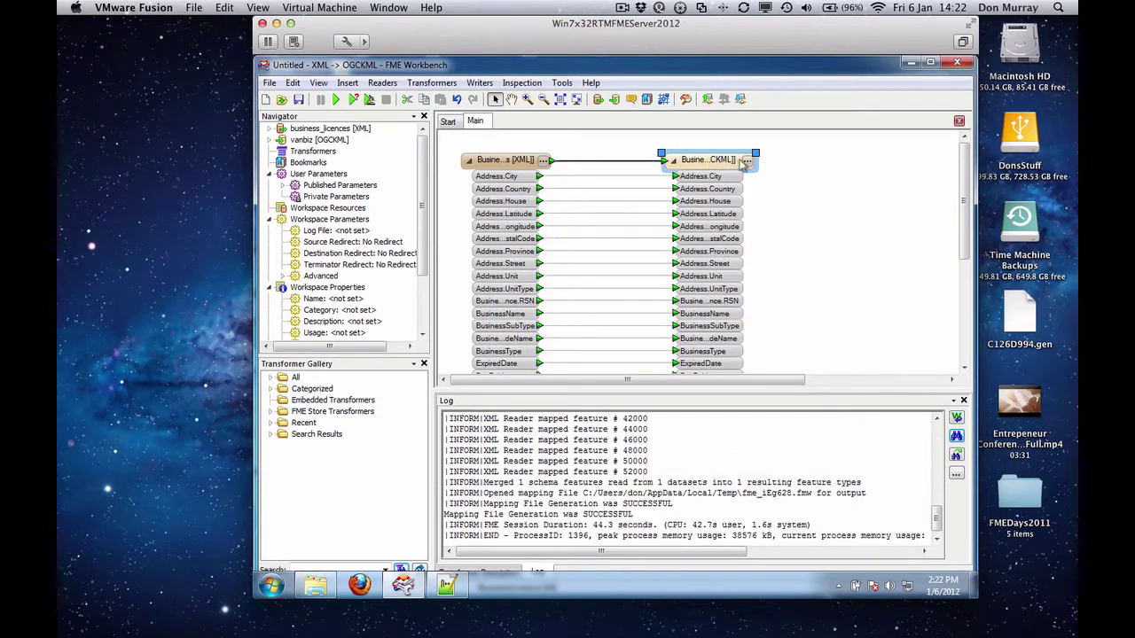
pyautogui.click(746, 162)
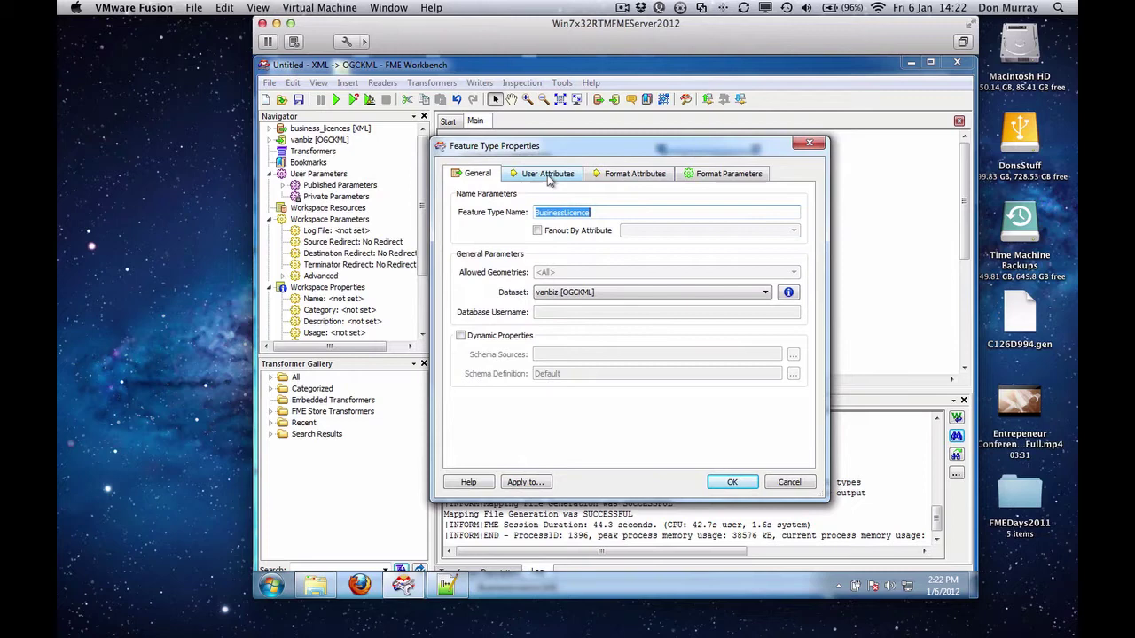
pyautogui.click(549, 177)
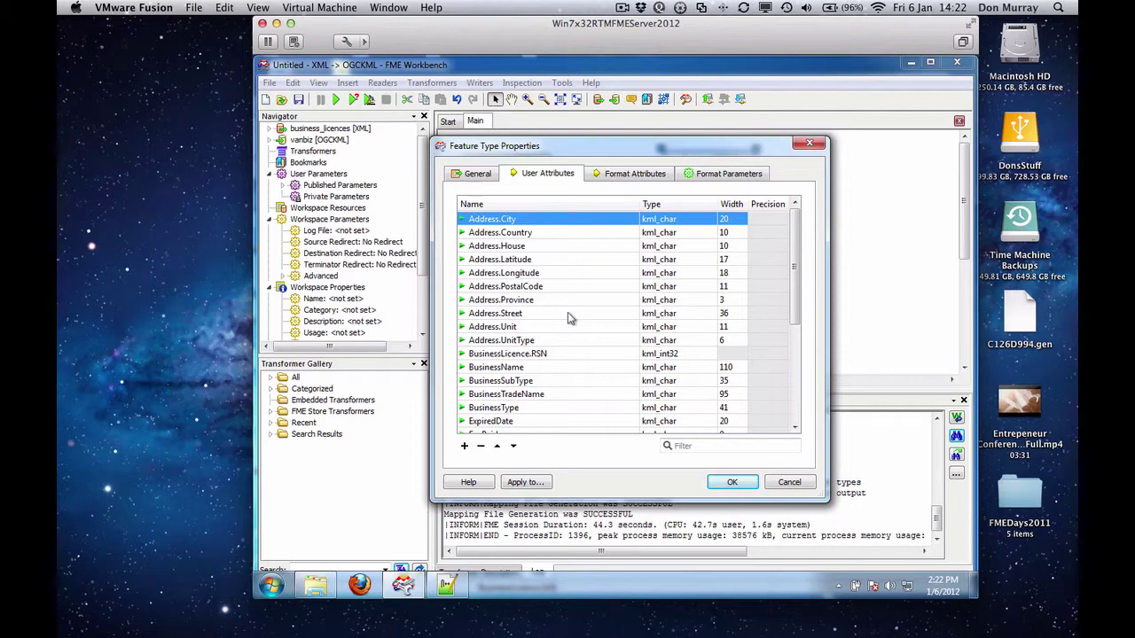
pyautogui.doubleClick(523, 368)
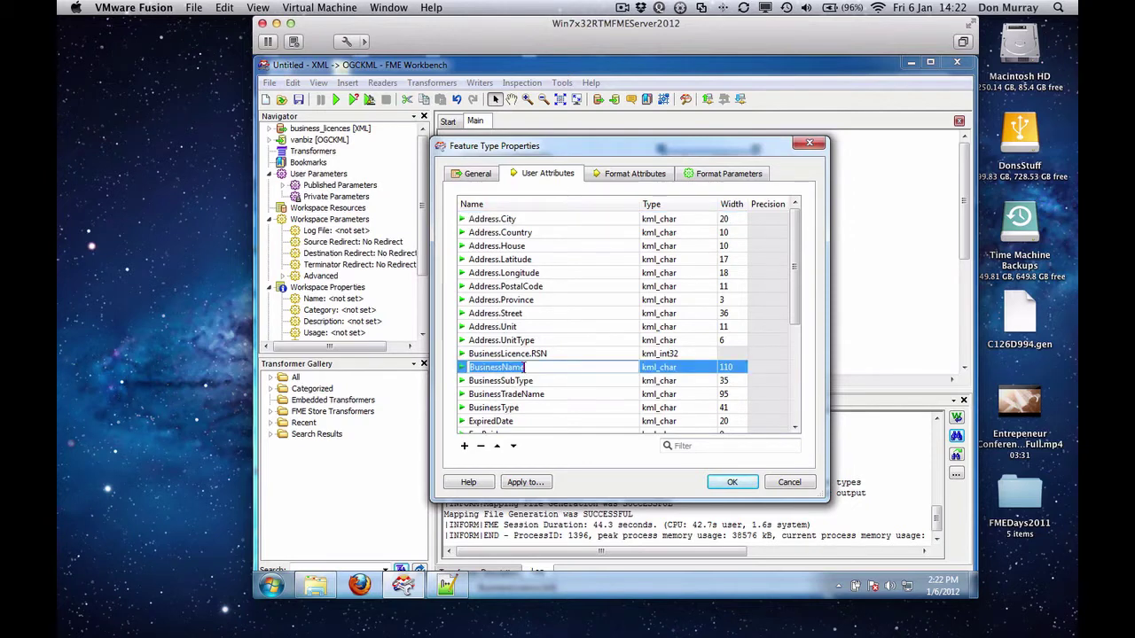
pyautogui.doubleClick(524, 409)
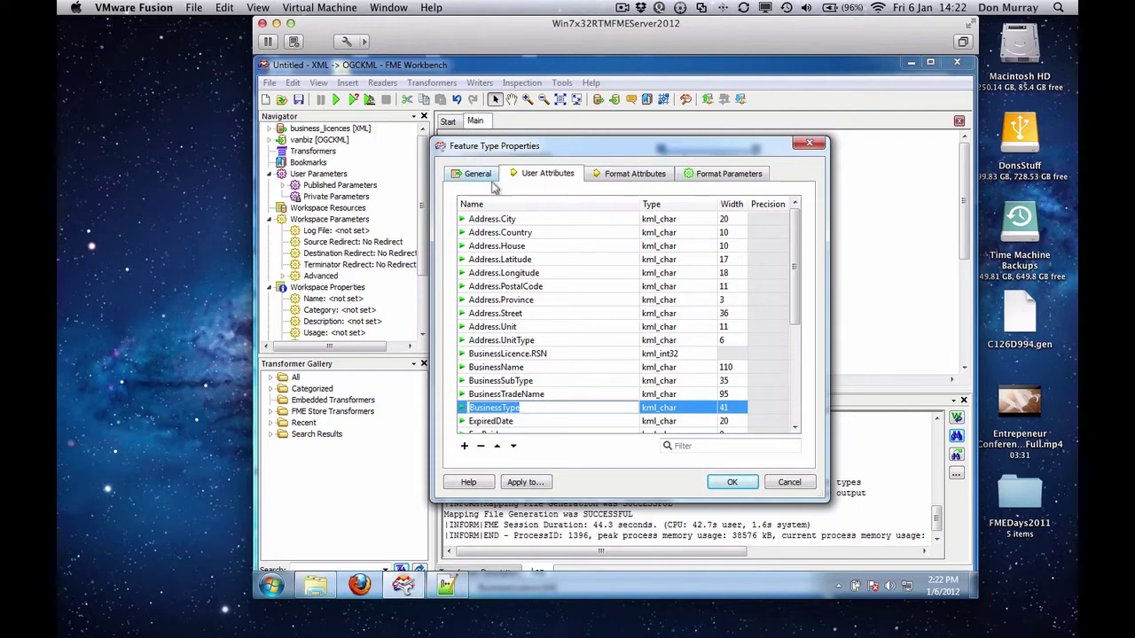
pyautogui.doubleClick(493, 221)
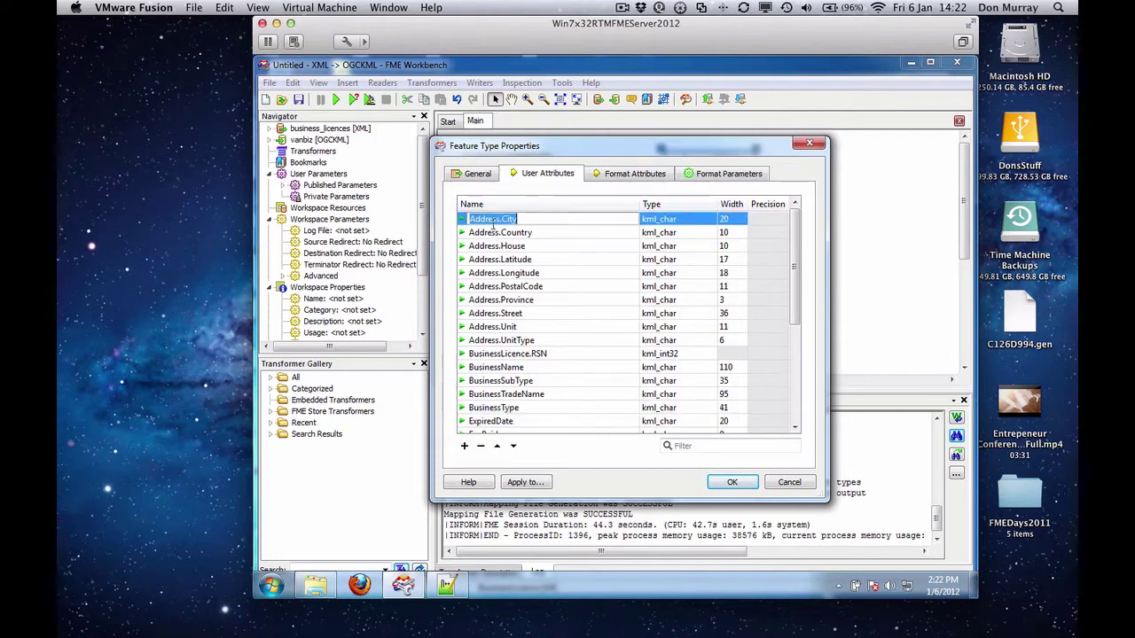
pyautogui.click(480, 447)
pyautogui.click(479, 447)
pyautogui.click(480, 447)
pyautogui.click(480, 447)
pyautogui.click(480, 447)
pyautogui.click(479, 447)
pyautogui.click(480, 447)
pyautogui.click(480, 447)
pyautogui.click(479, 447)
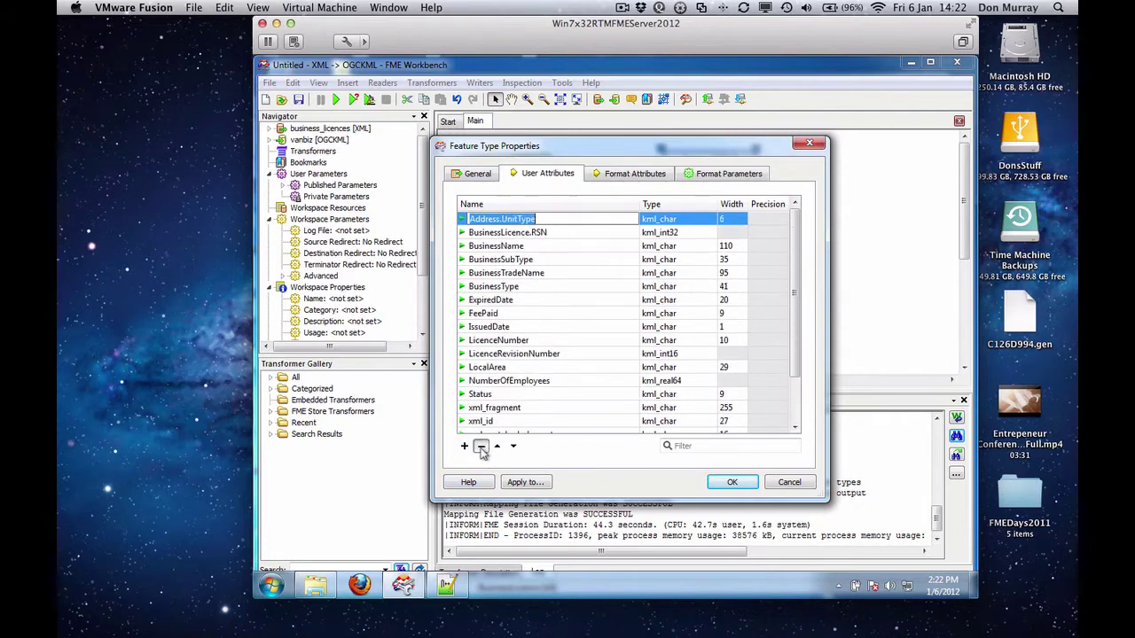
pyautogui.click(479, 447)
pyautogui.click(479, 447)
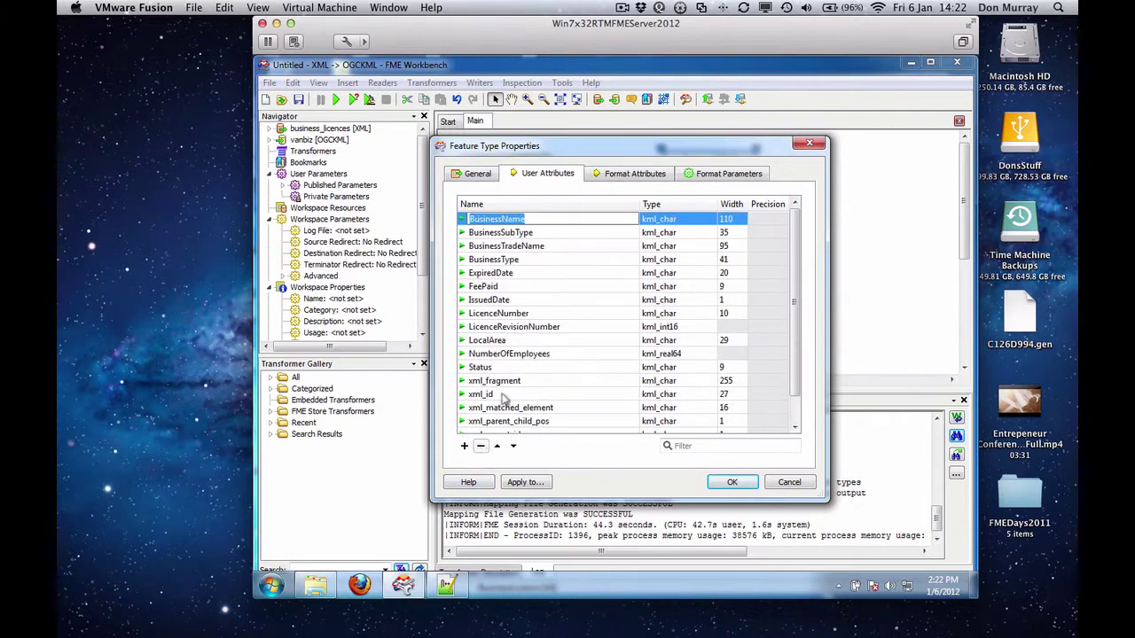
# Delete BusinessSubType, BusinessTradeName, ExpiredDate and remaining extras, keeping BusinessName and BusinessType
pyautogui.click(503, 232)
pyautogui.click(480, 446)
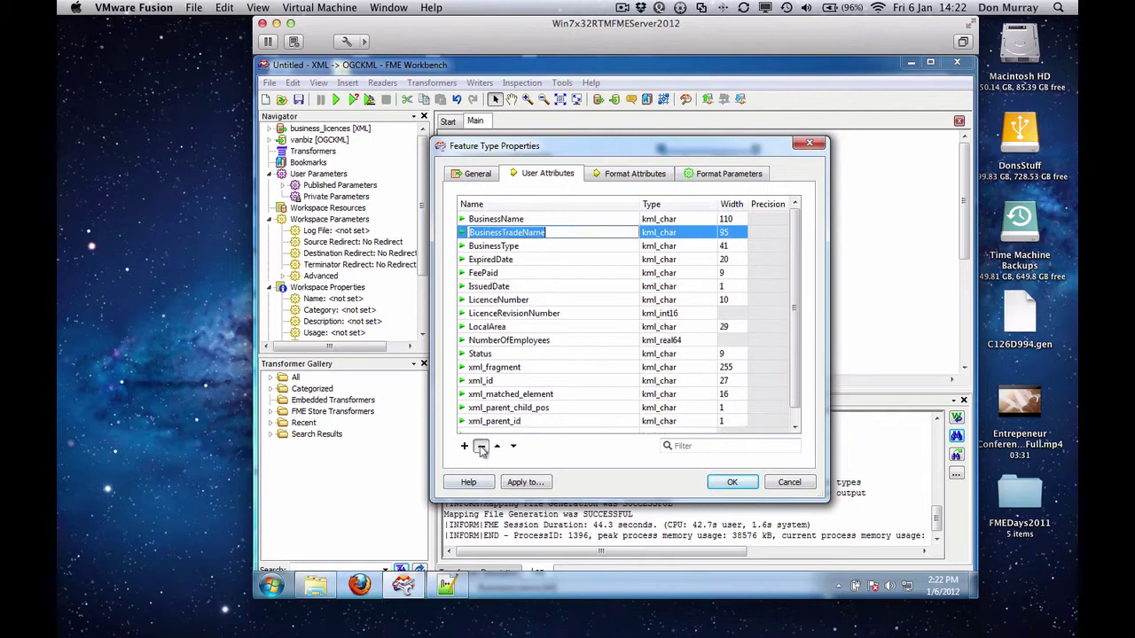
pyautogui.click(480, 447)
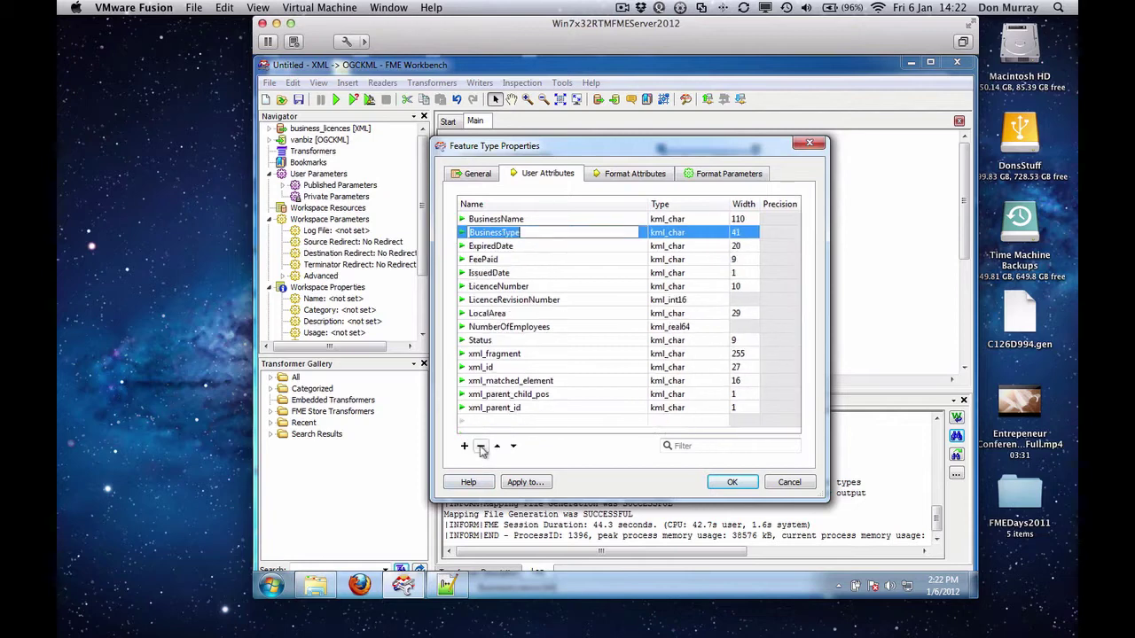
pyautogui.click(499, 247)
pyautogui.click(479, 446)
pyautogui.click(479, 447)
pyautogui.click(480, 447)
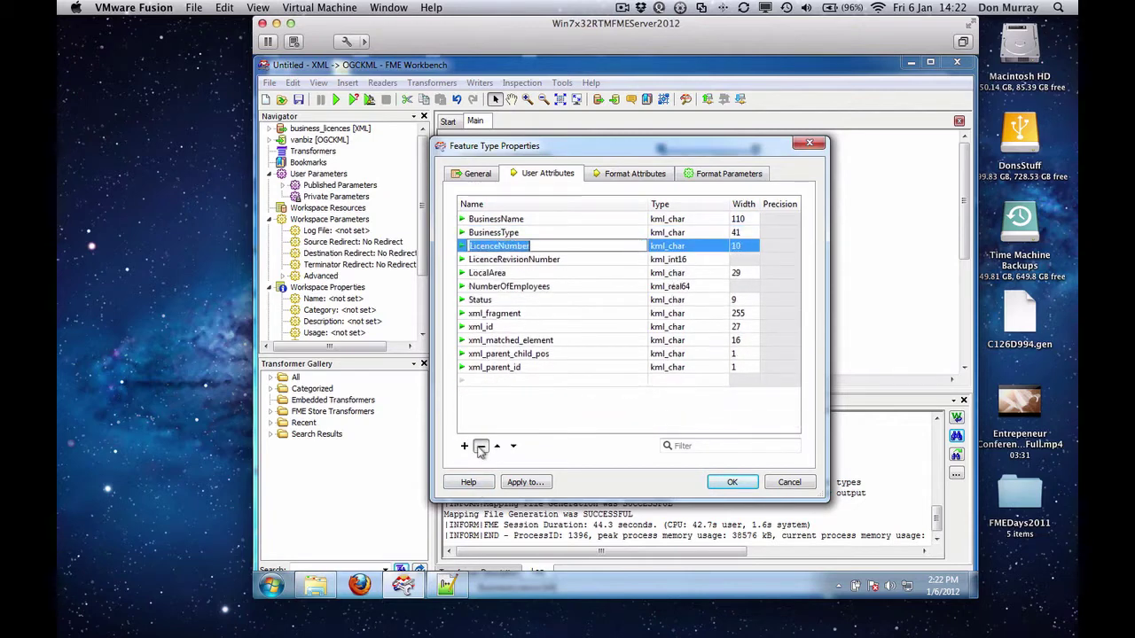
pyautogui.click(480, 447)
pyautogui.click(480, 447)
pyautogui.click(480, 447)
pyautogui.click(480, 447)
pyautogui.click(480, 446)
pyautogui.click(480, 447)
pyautogui.click(480, 447)
pyautogui.click(480, 447)
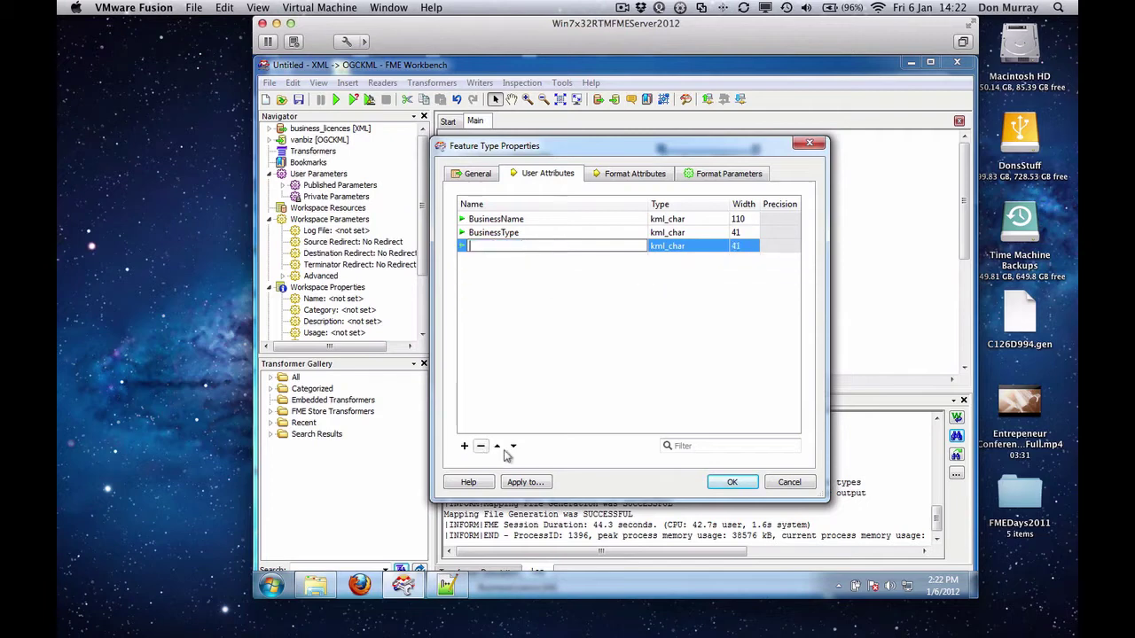
pyautogui.click(741, 486)
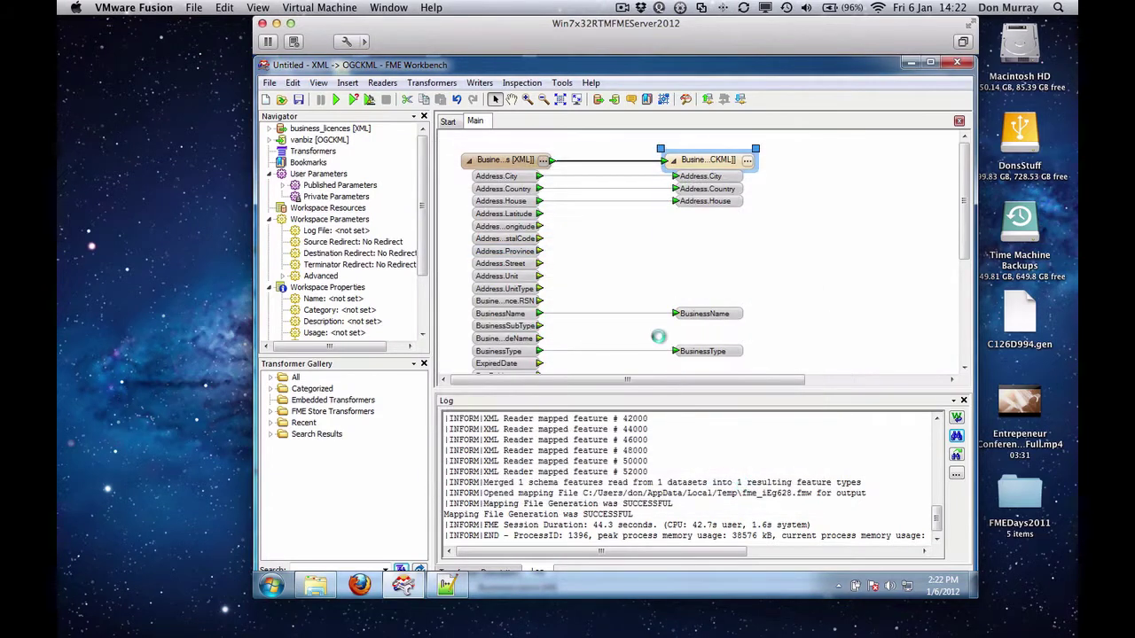
# Expose only kml_description among the writer's format attributes and connect BusinessName to it
pyautogui.click(747, 163)
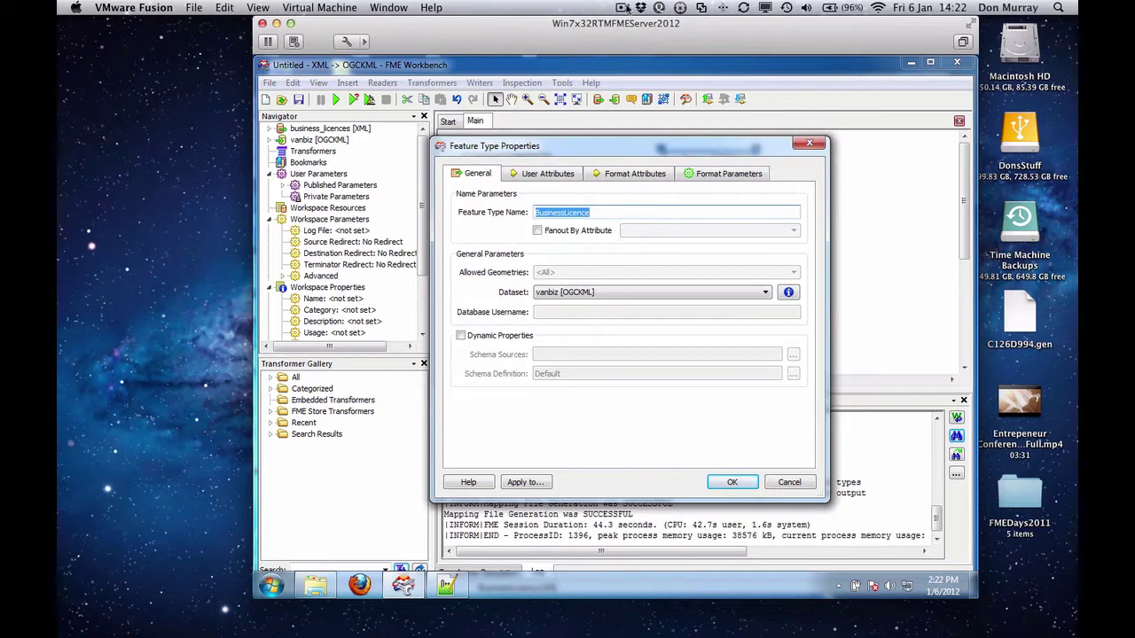
pyautogui.click(626, 177)
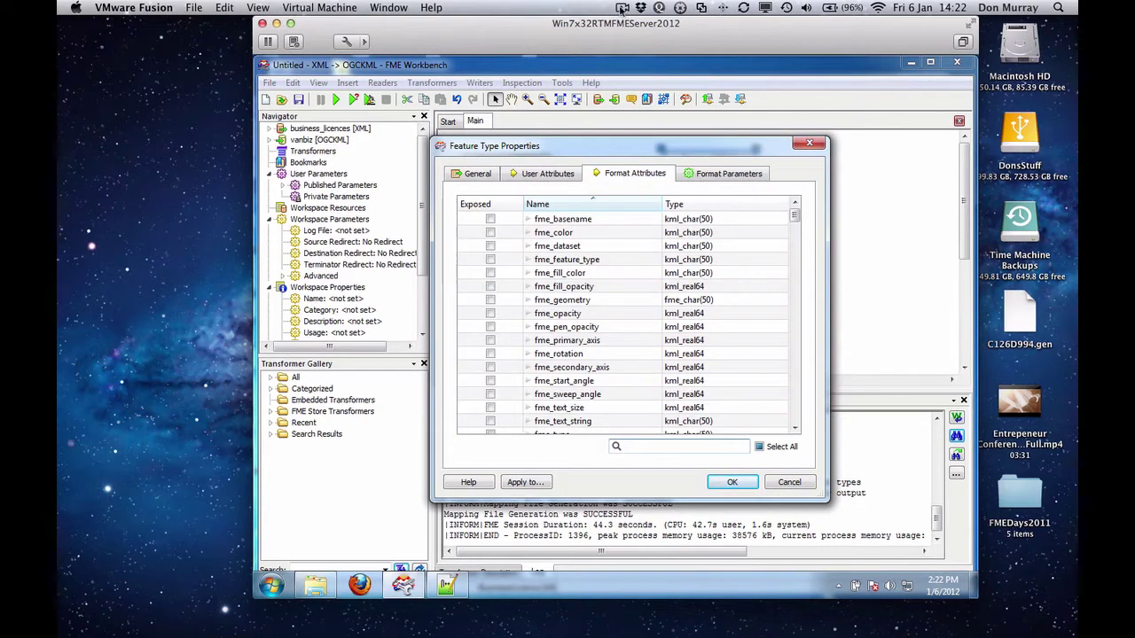
pyautogui.click(622, 8)
pyautogui.click(639, 52)
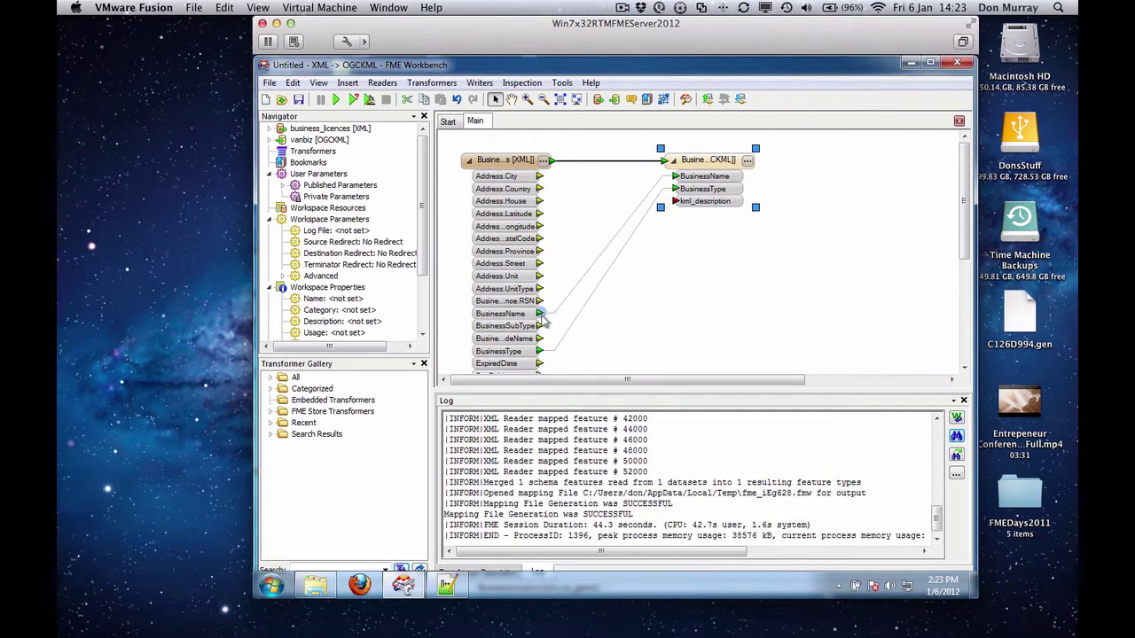
pyautogui.moveTo(539, 314); pyautogui.dragTo(779, 165)
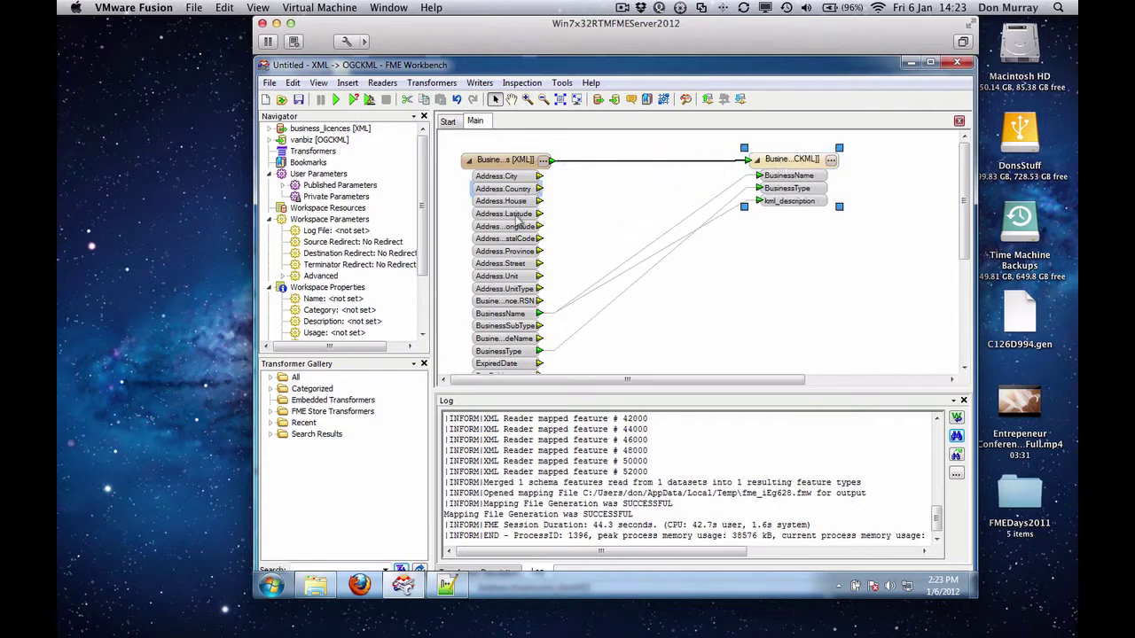
# Insert a 2DPointAdder on the reader-to-writer connection
pyautogui.click(626, 163)
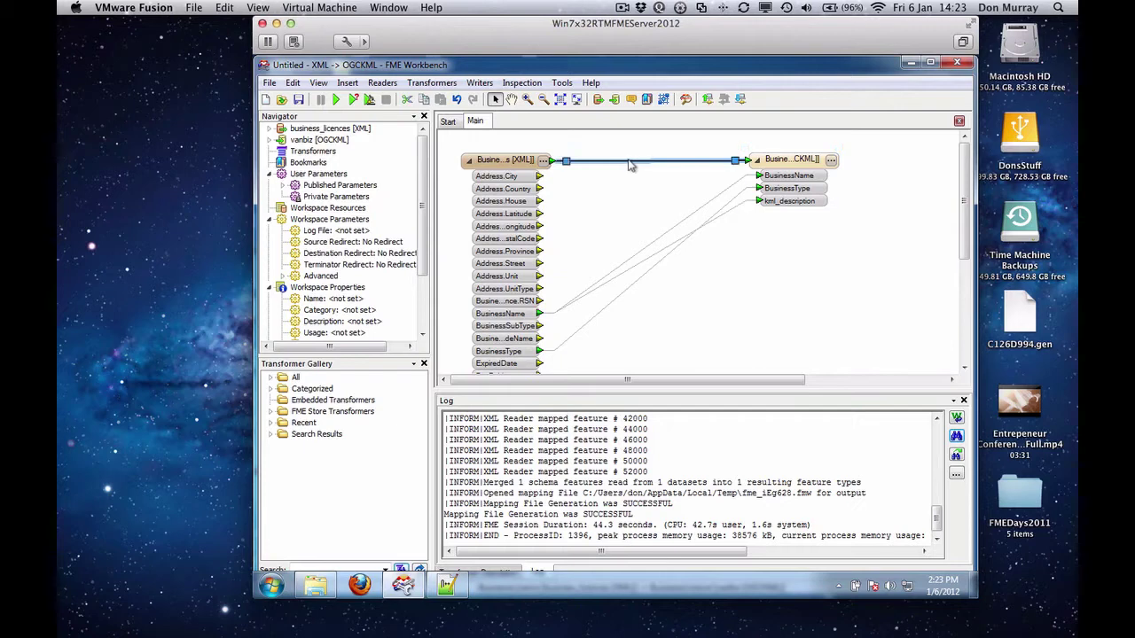
pyautogui.write('2doin')
pyautogui.press('BackSpace')
pyautogui.press('BackSpace')
pyautogui.press('BackSpace')
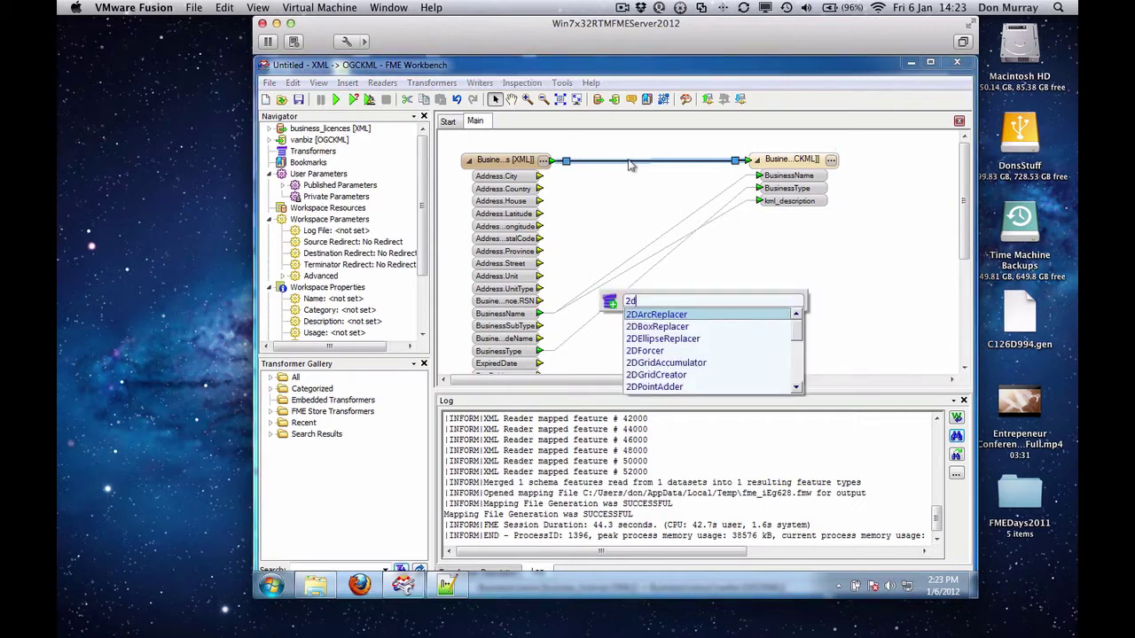
pyautogui.write('pointadd')
pyautogui.press('Return')
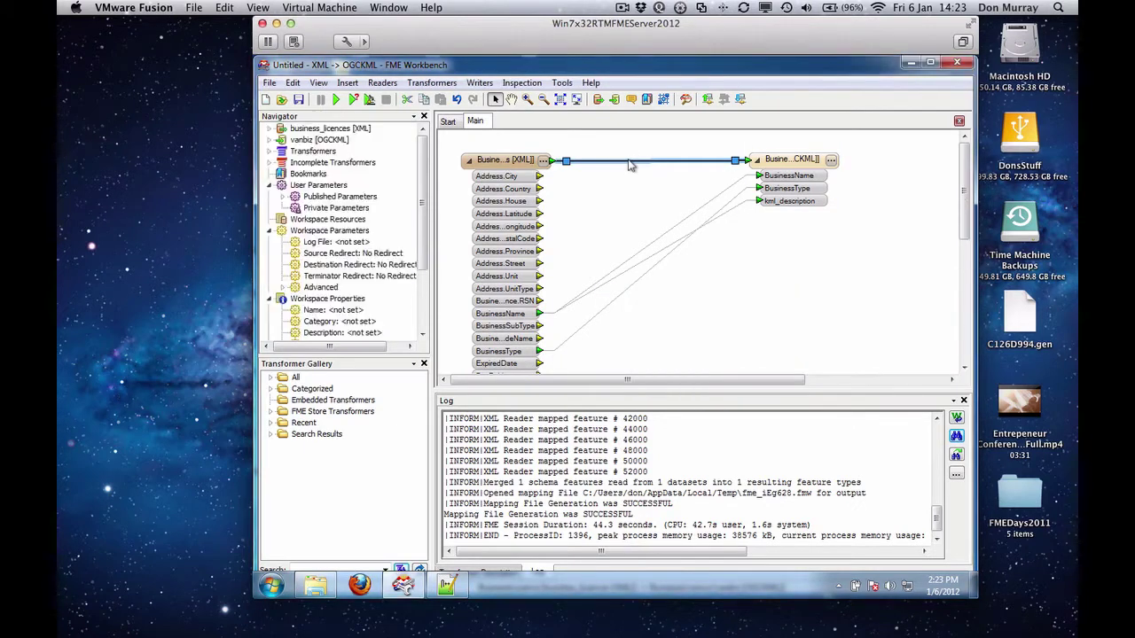
# Set the 2DPointAdder's X Value to Address.Longitude and Y Value to Address.Latitude
pyautogui.doubleClick(672, 161)
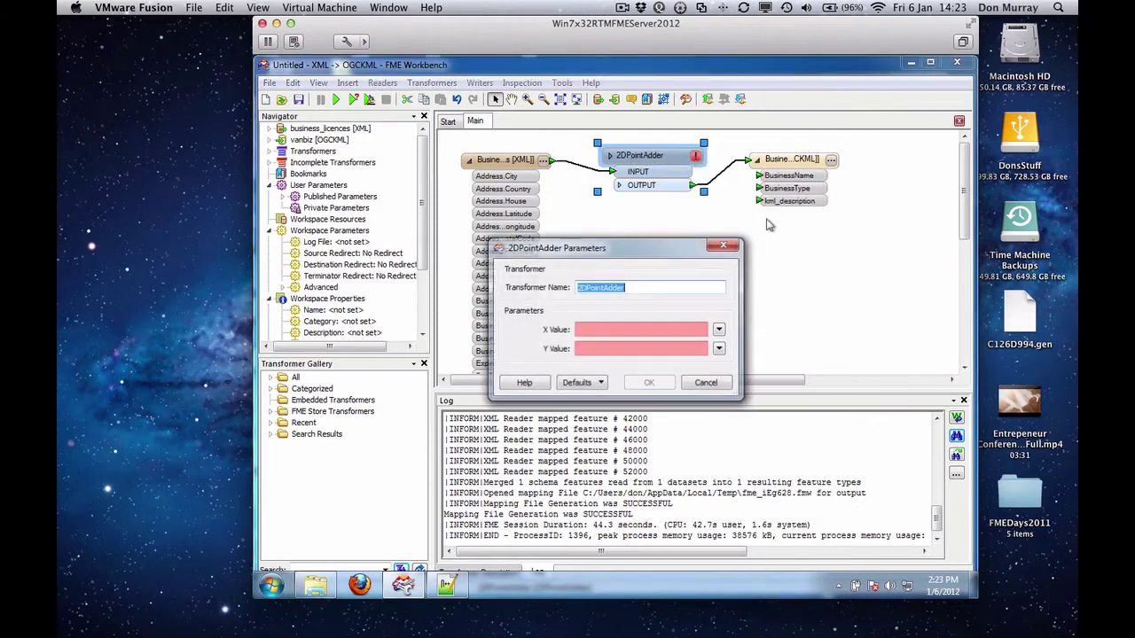
pyautogui.click(719, 330)
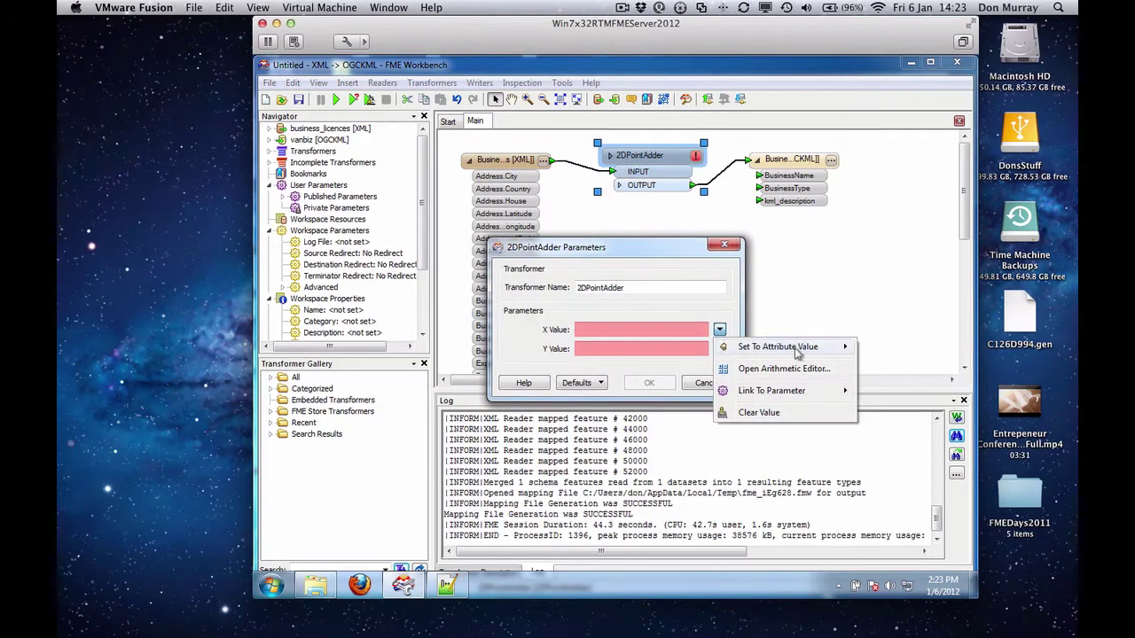
pyautogui.moveTo(780, 346)
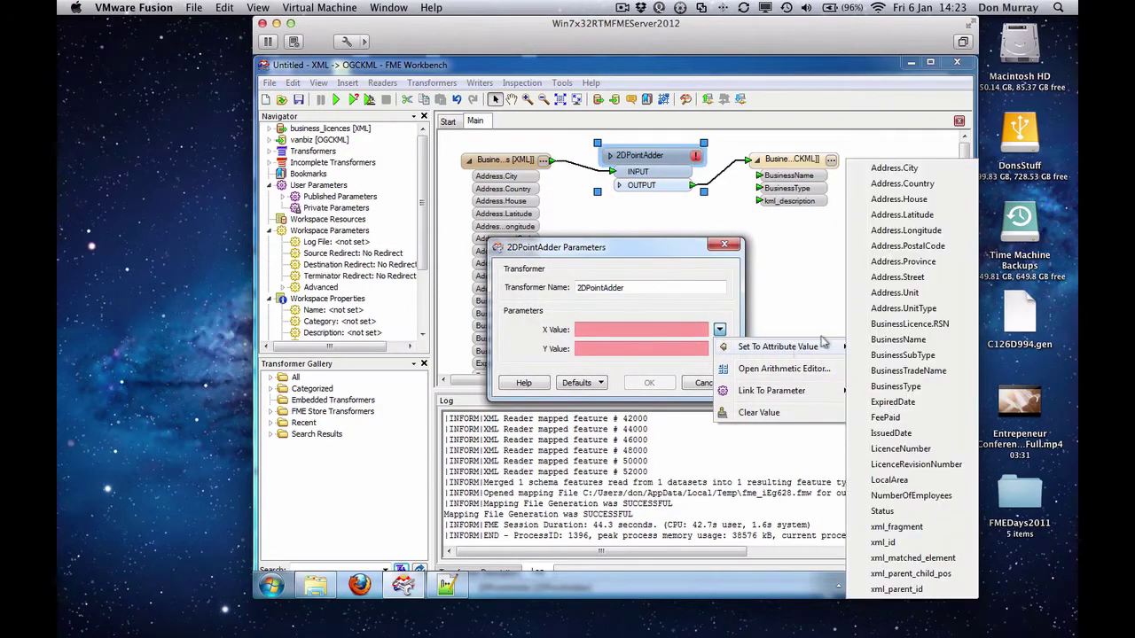
pyautogui.click(922, 230)
pyautogui.click(719, 349)
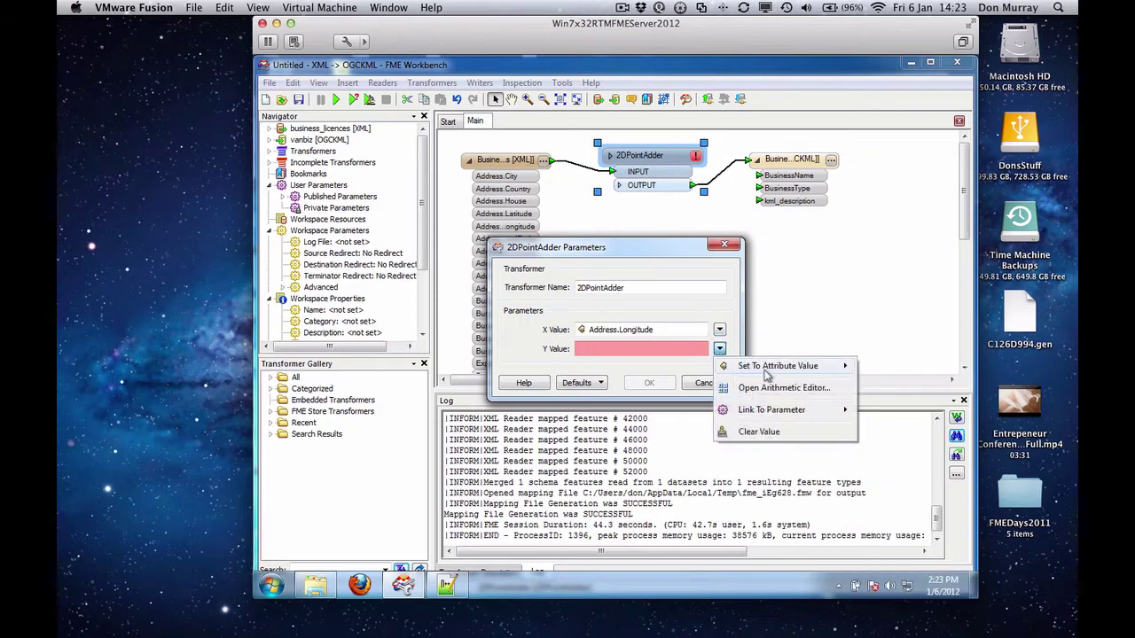
pyautogui.moveTo(770, 366)
pyautogui.click(912, 218)
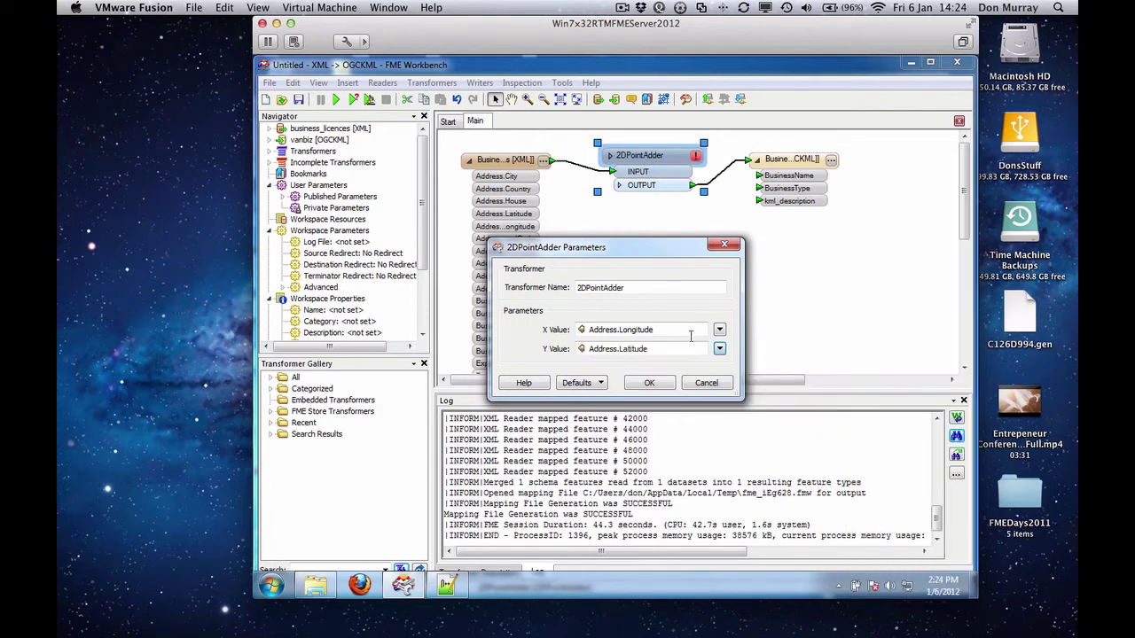
pyautogui.click(648, 383)
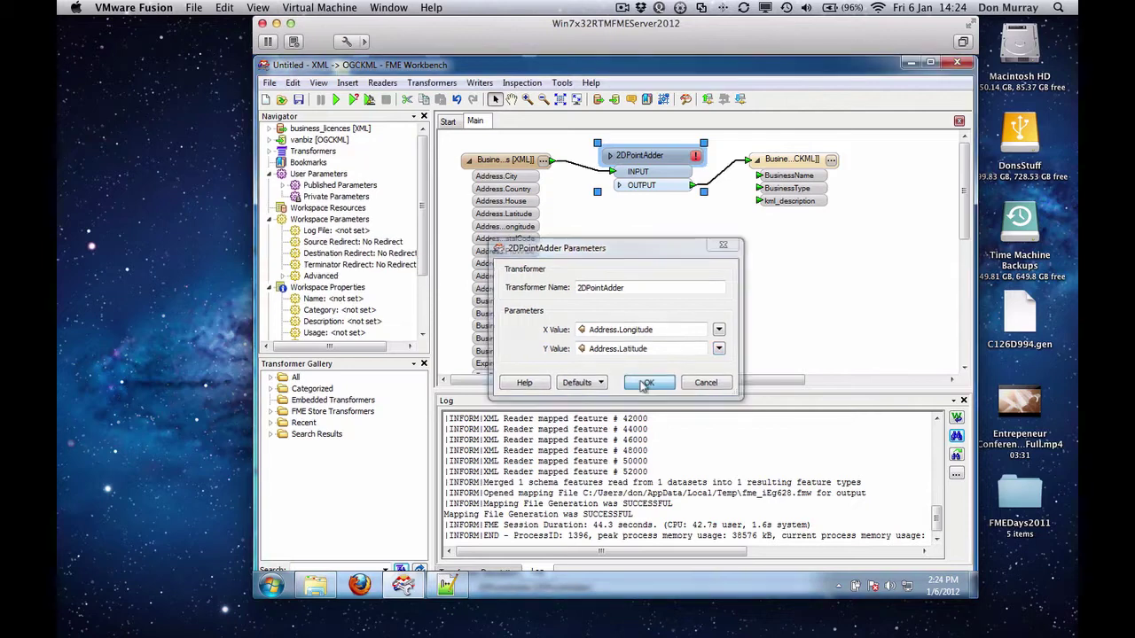
pyautogui.moveTo(645, 156); pyautogui.dragTo(646, 169)
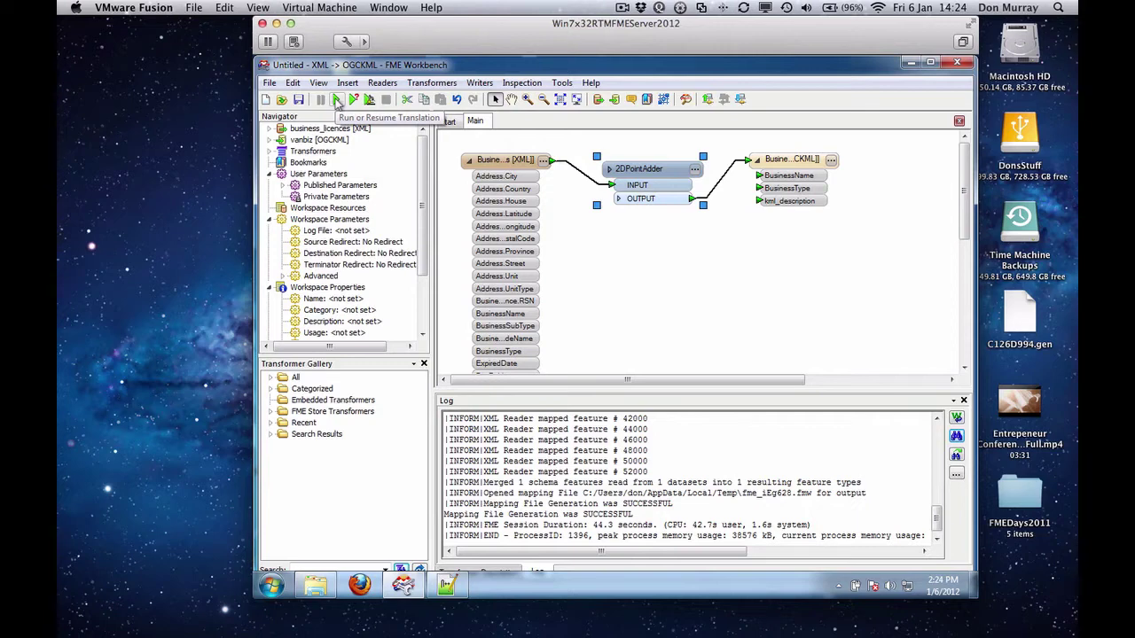
# Run the translation and highlight the log's 'Cannot convert null string into a float' error
pyautogui.click(337, 100)
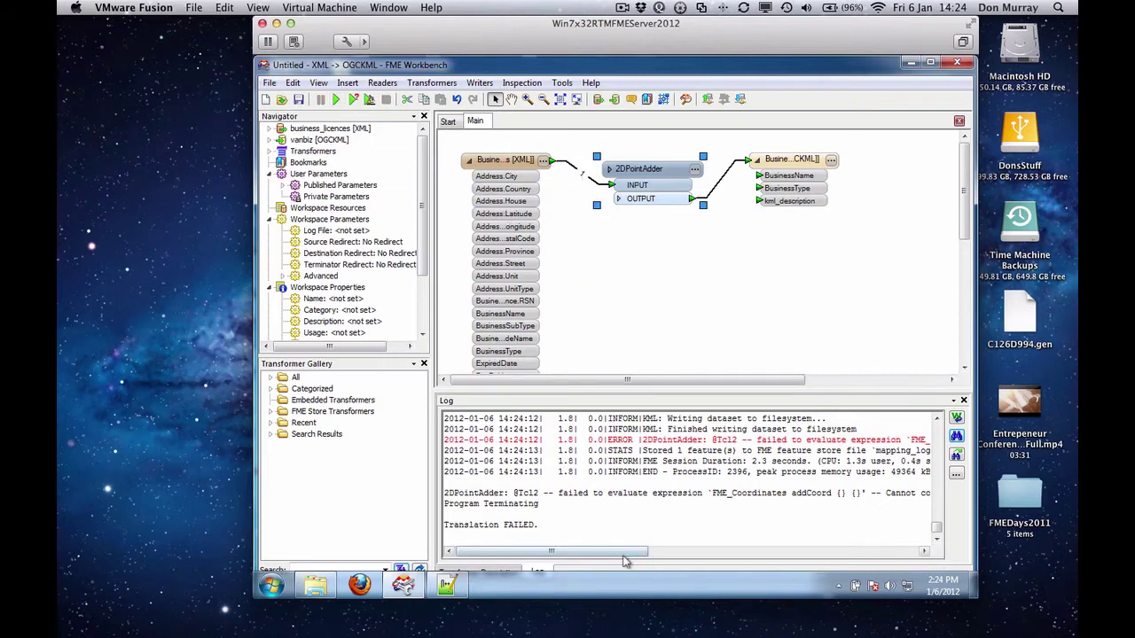
pyautogui.moveTo(626, 559); pyautogui.dragTo(782, 559)
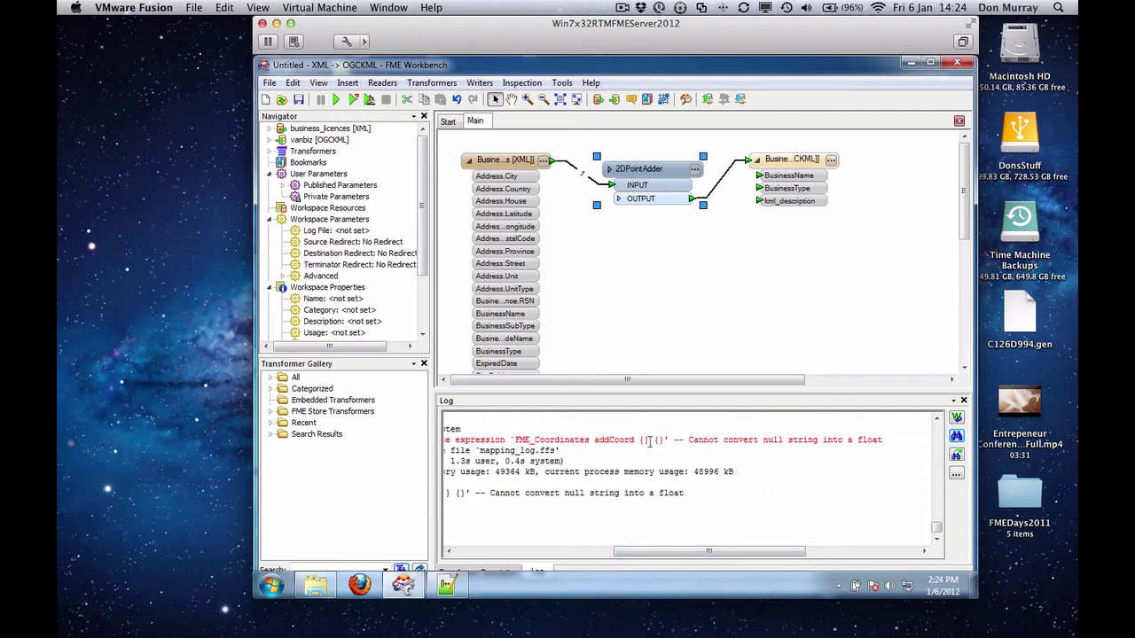
pyautogui.moveTo(692, 438); pyautogui.dragTo(832, 438)
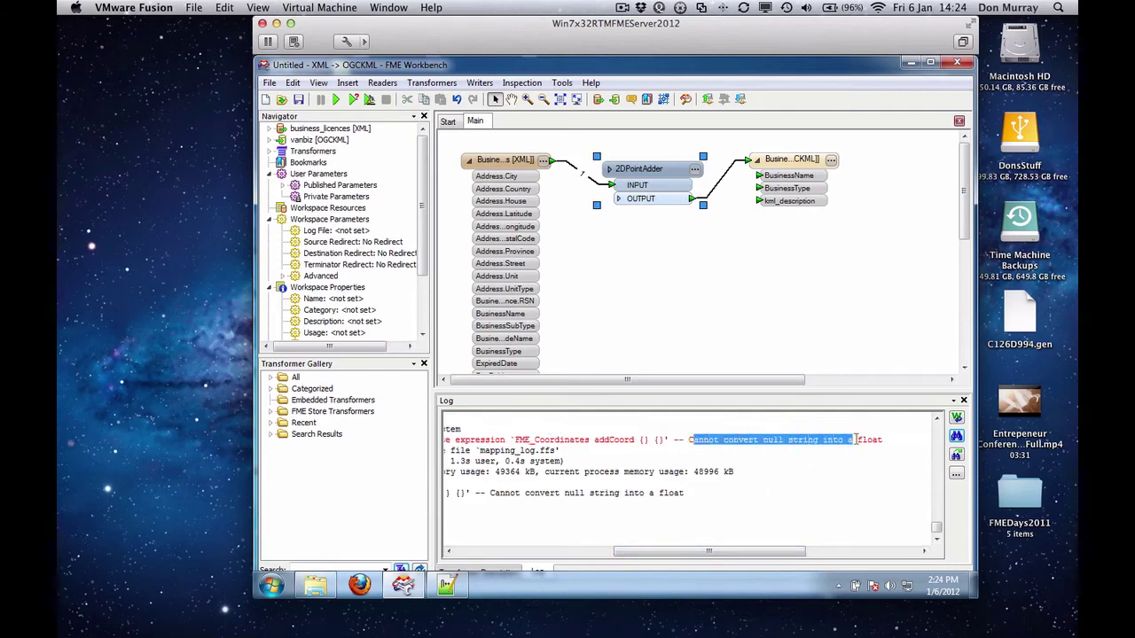
# Insert an AttributeClassifier before the 2DPointAdder, feeding it from the PASSED port
pyautogui.click(580, 173)
pyautogui.write('att')
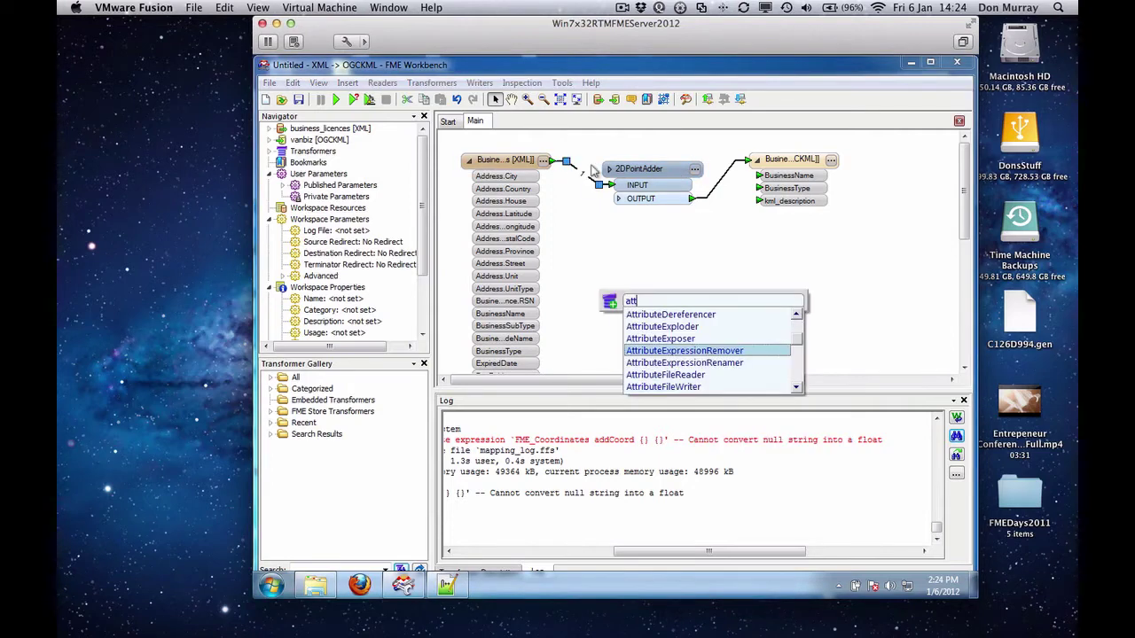
pyautogui.write('ribute')
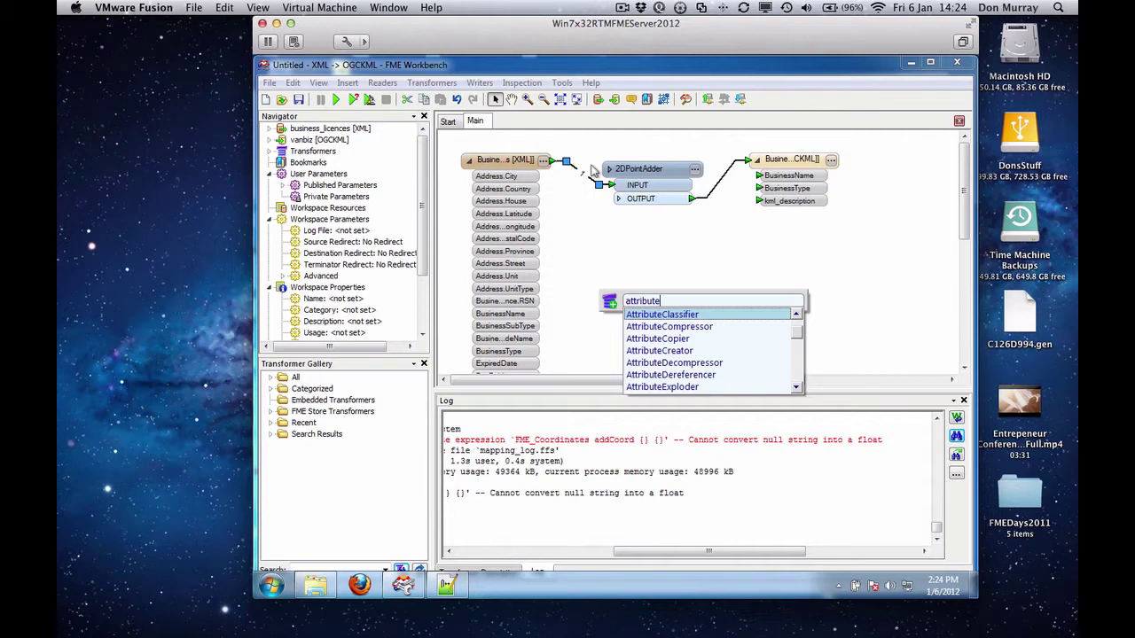
pyautogui.press('Return')
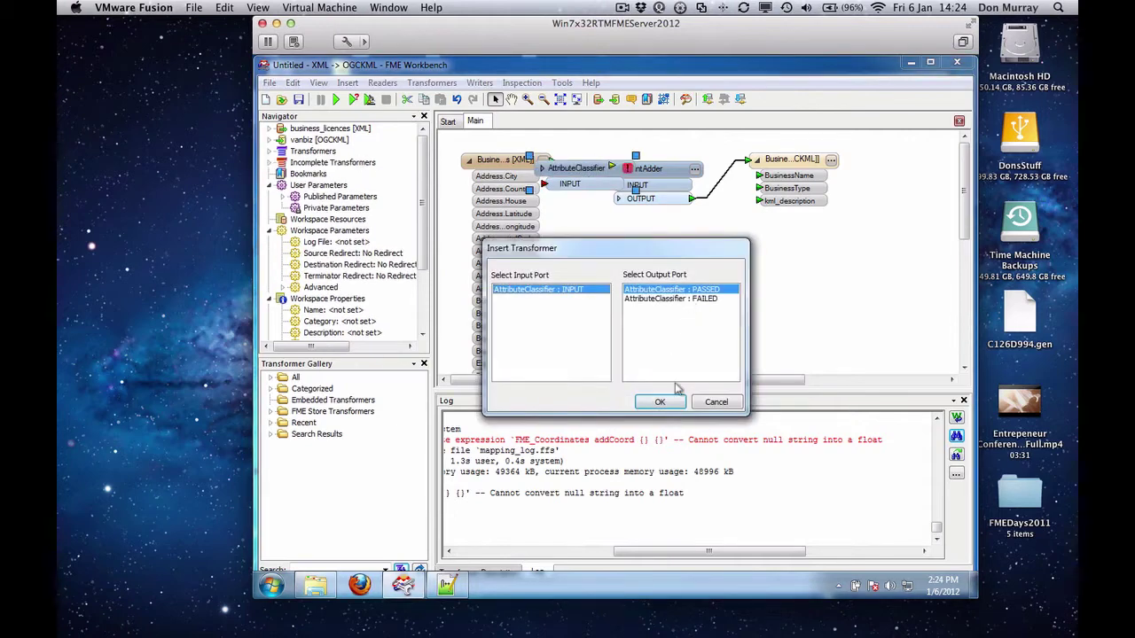
pyautogui.click(659, 401)
pyautogui.moveTo(665, 172); pyautogui.dragTo(695, 244)
pyautogui.moveTo(581, 171); pyautogui.dragTo(634, 164)
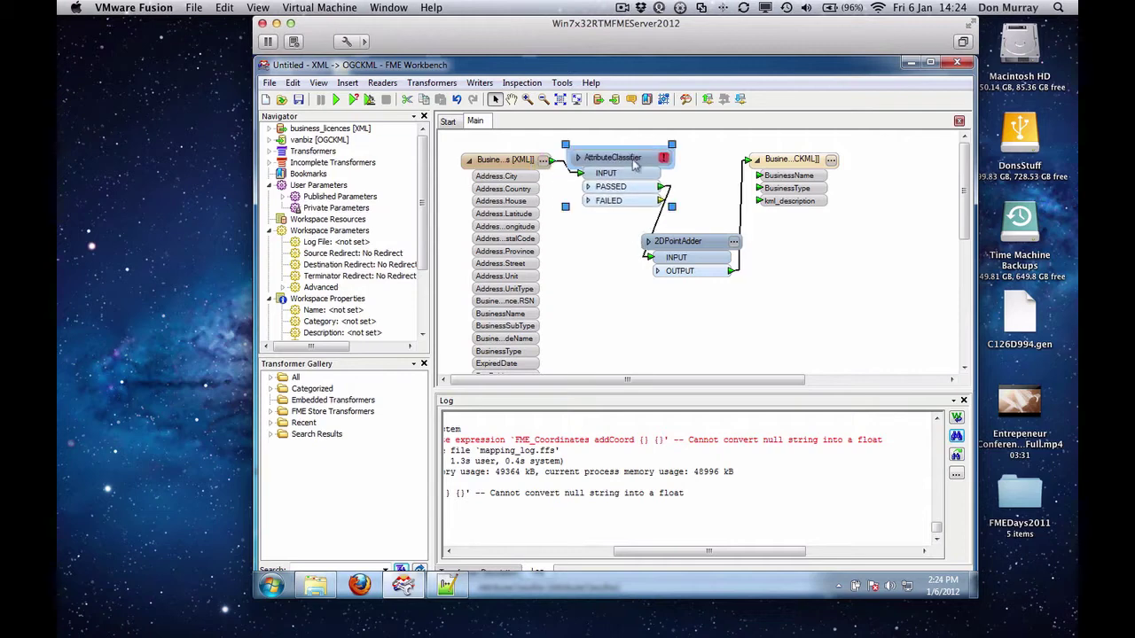
# Set the AttributeClassifier to test whether Address.Longitude is a Double
pyautogui.click(664, 160)
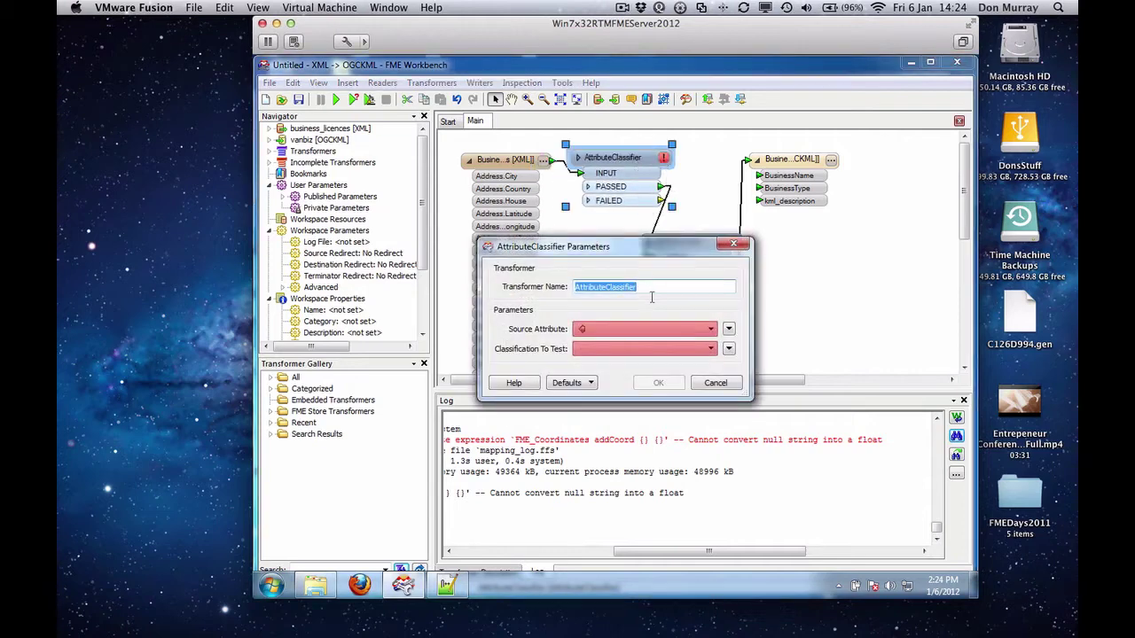
pyautogui.click(710, 333)
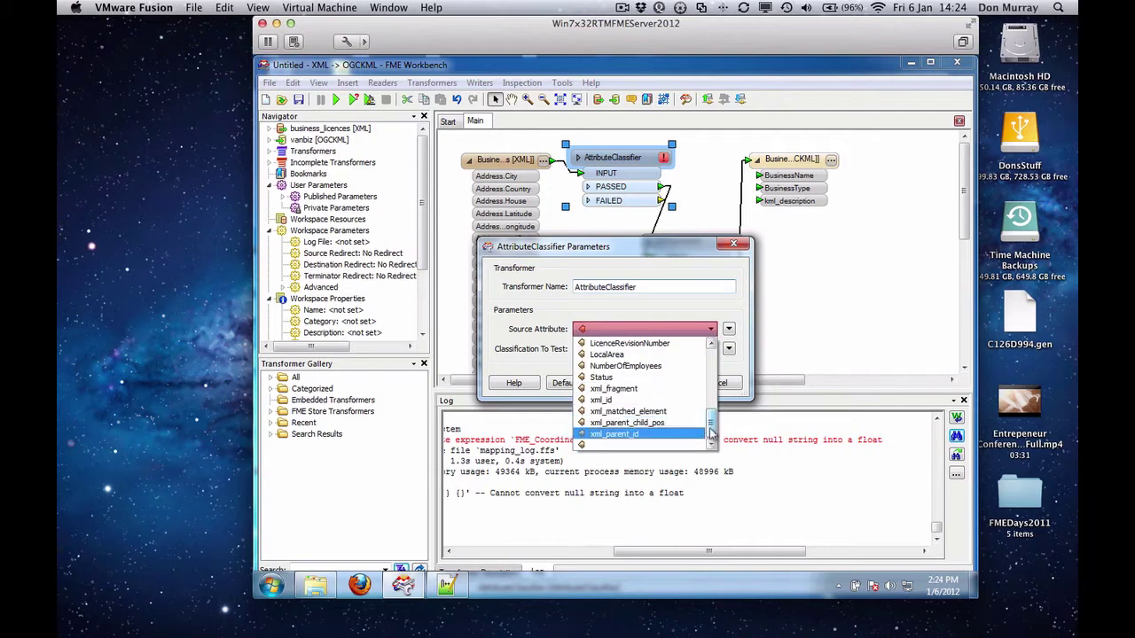
pyautogui.moveTo(710, 433); pyautogui.dragTo(698, 379)
pyautogui.click(635, 378)
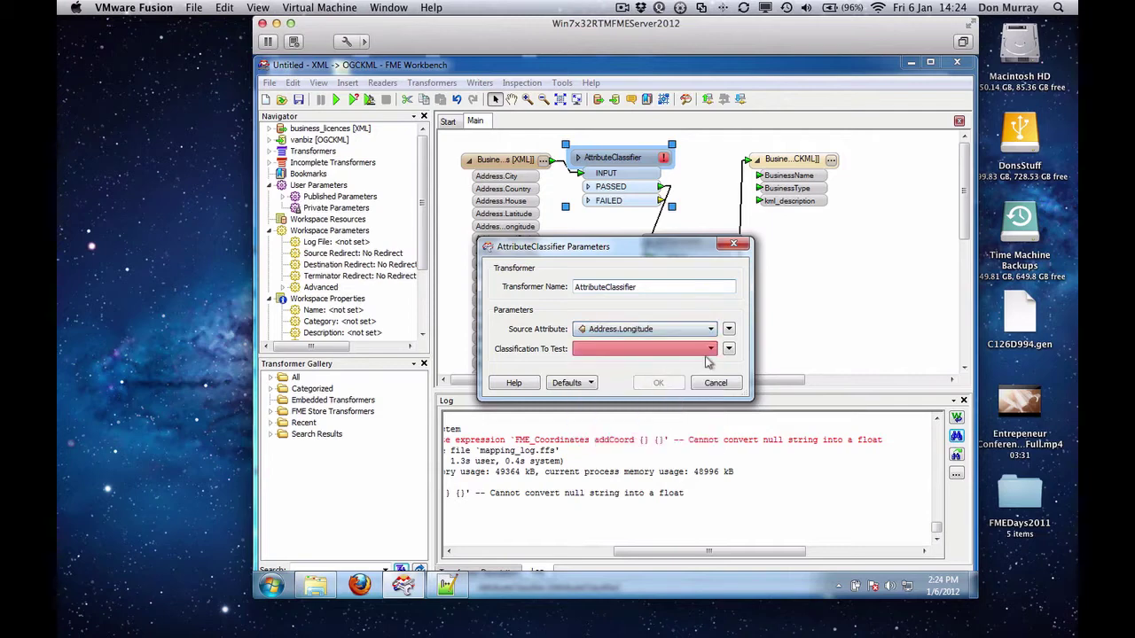
pyautogui.click(710, 349)
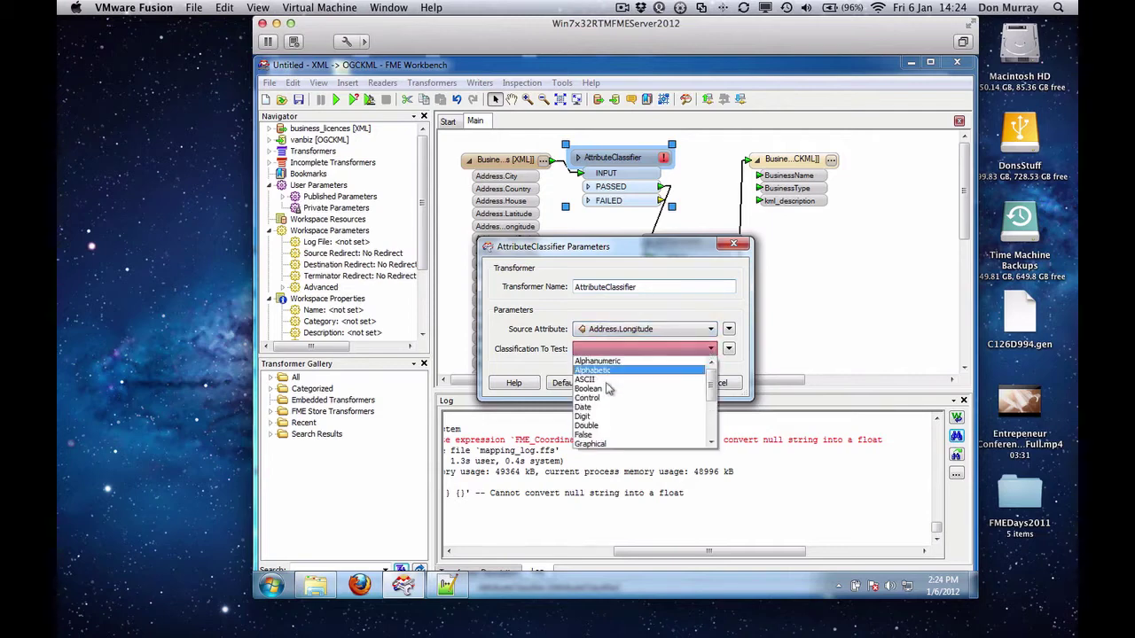
pyautogui.click(613, 426)
pyautogui.click(658, 384)
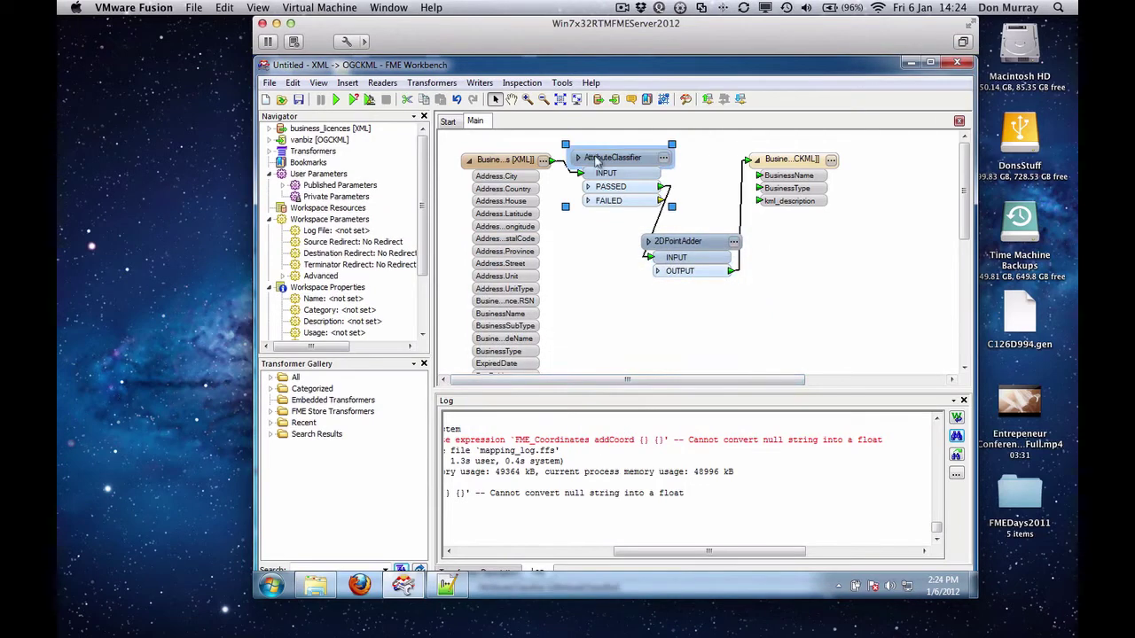
pyautogui.moveTo(607, 160); pyautogui.dragTo(610, 165)
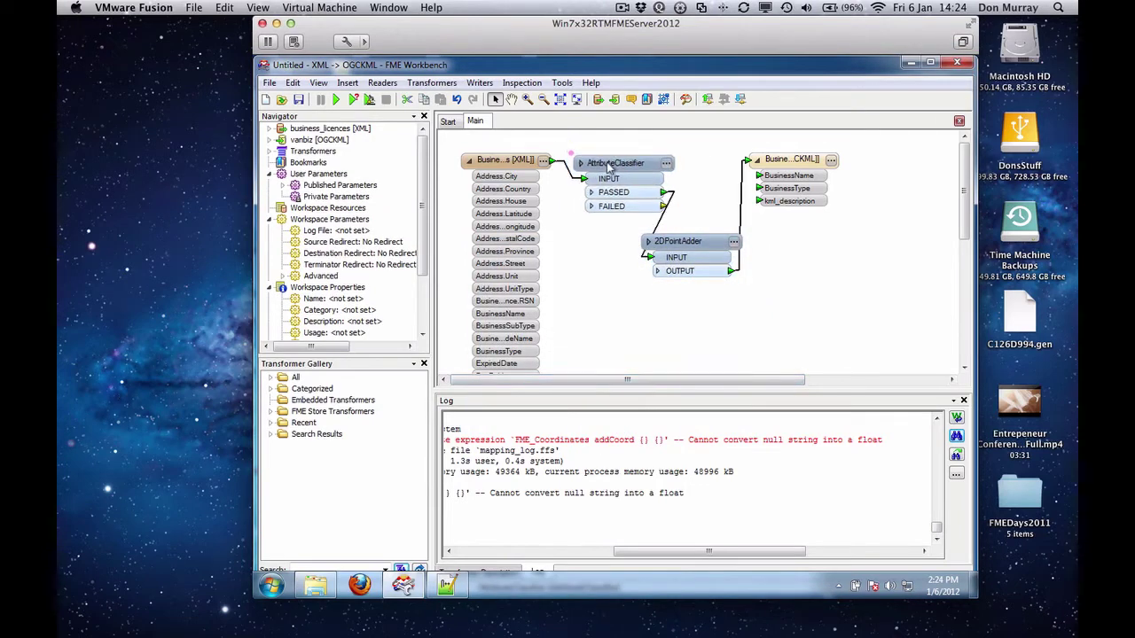
# Set the business_licences XML reader's coordinate system to LL84
pyautogui.click(271, 128)
pyautogui.doubleClick(358, 141)
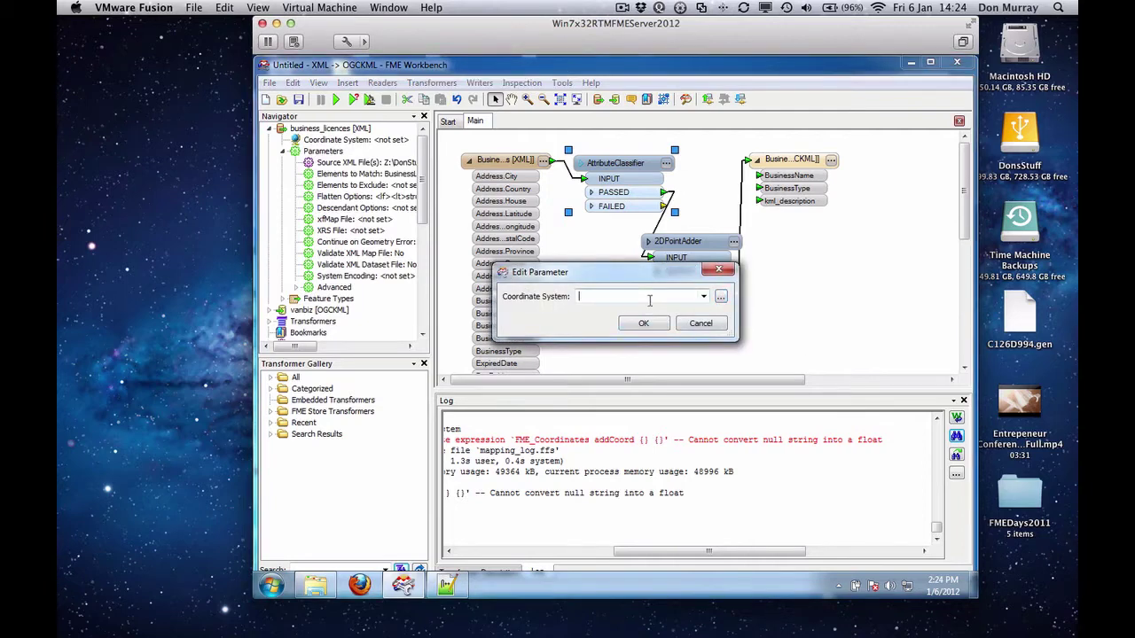
pyautogui.write('LL8')
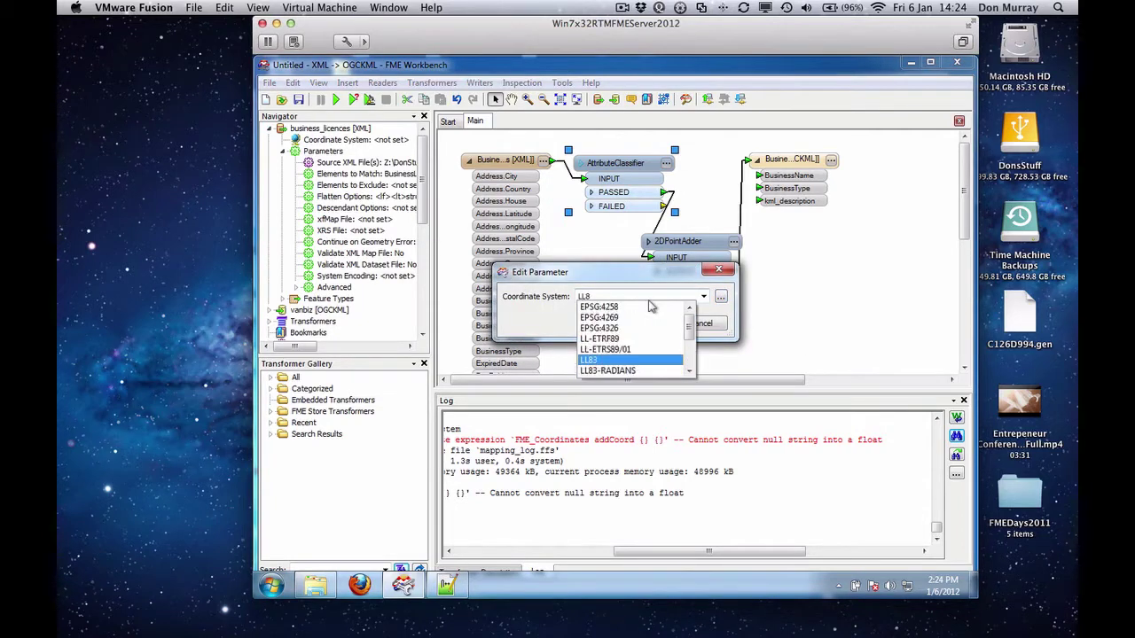
pyautogui.write('4')
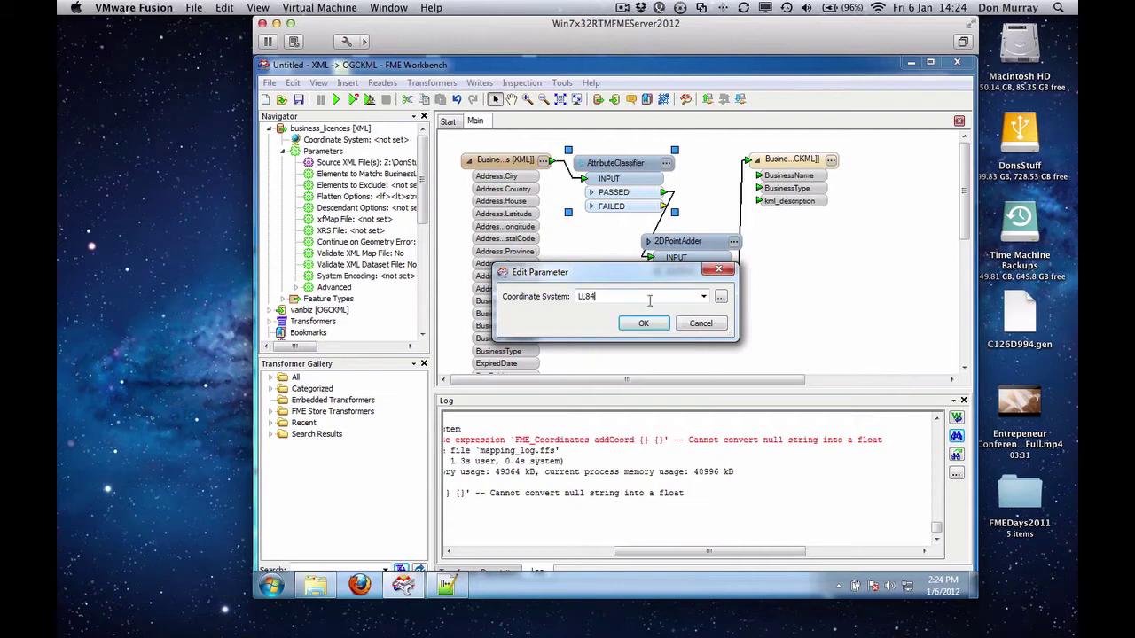
pyautogui.click(644, 323)
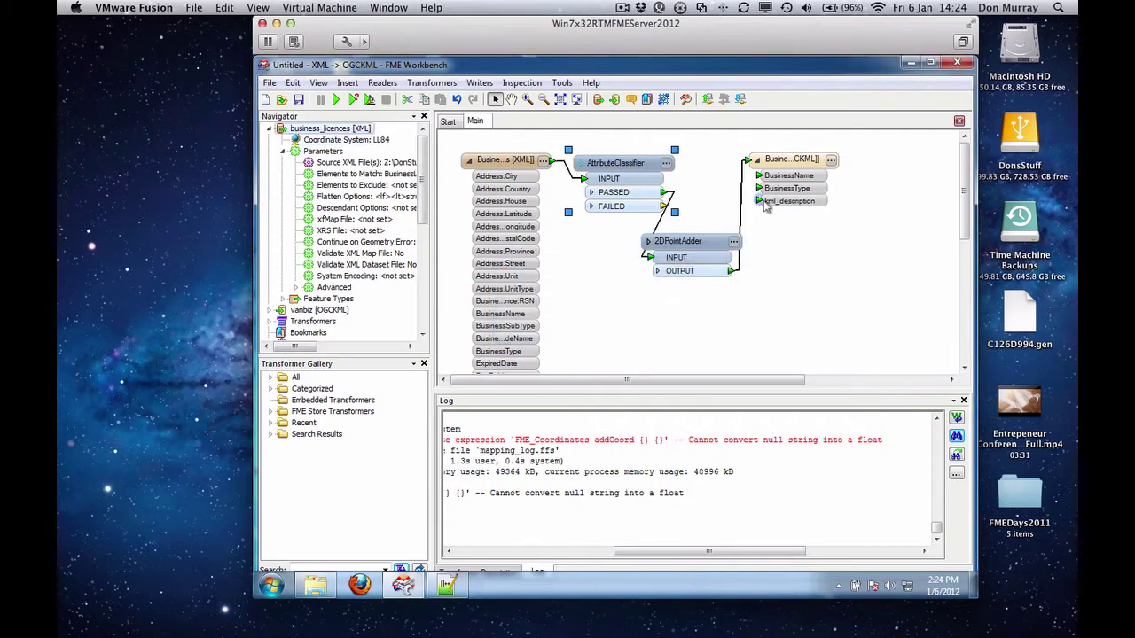
# Move the KML writer further right and shift the 2DPointAdder slightly left
pyautogui.moveTo(793, 164); pyautogui.dragTo(891, 176)
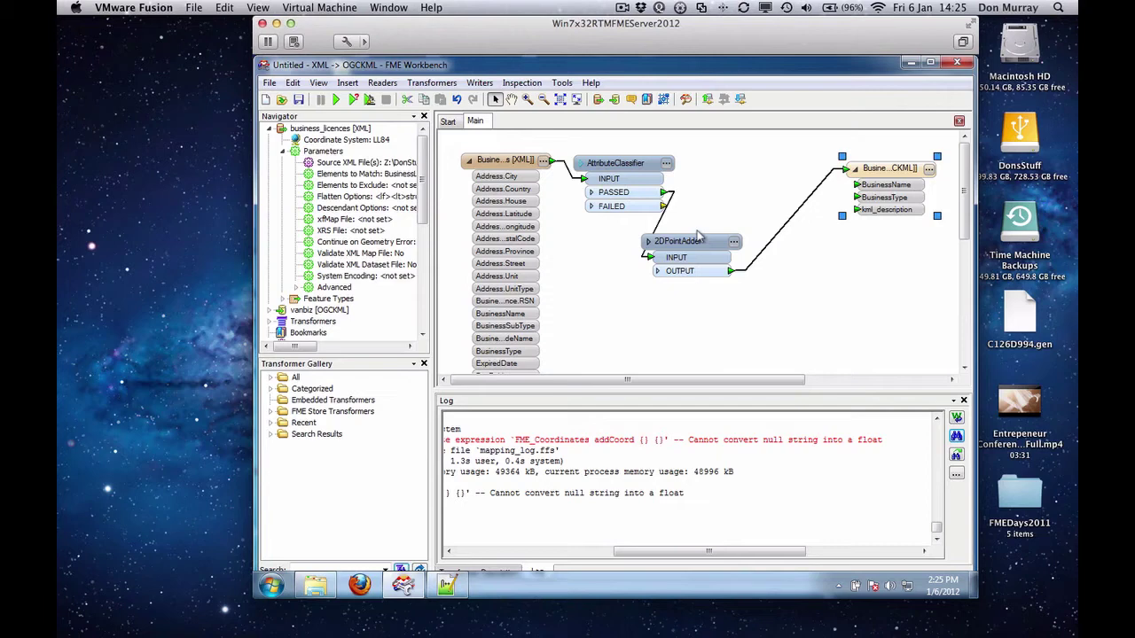
pyautogui.moveTo(677, 249); pyautogui.dragTo(664, 246)
pyautogui.click(793, 208)
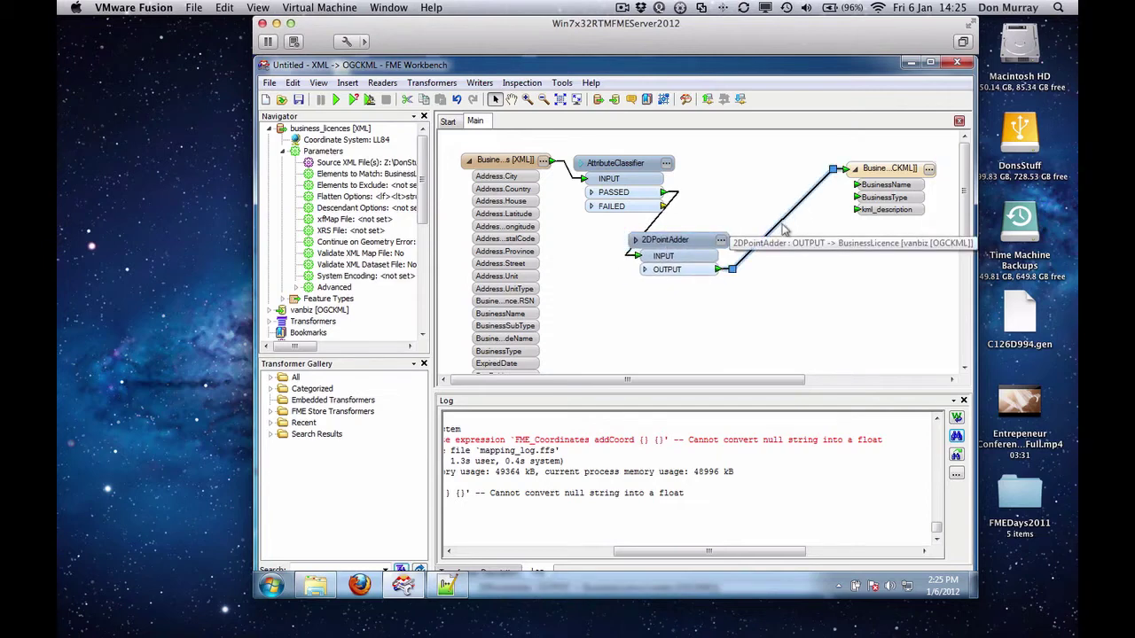
# Insert a Sampler on the 2DPointAdder-to-KML connection, keeping its INPUT and SAMPLED ports
pyautogui.write('sampler')
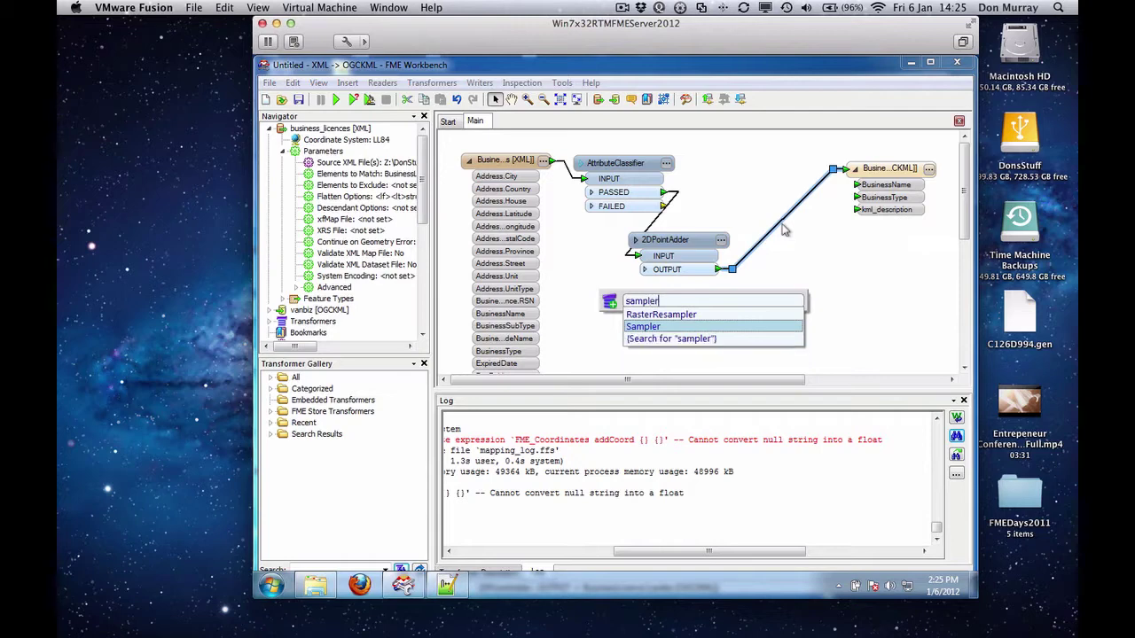
pyautogui.press('Return')
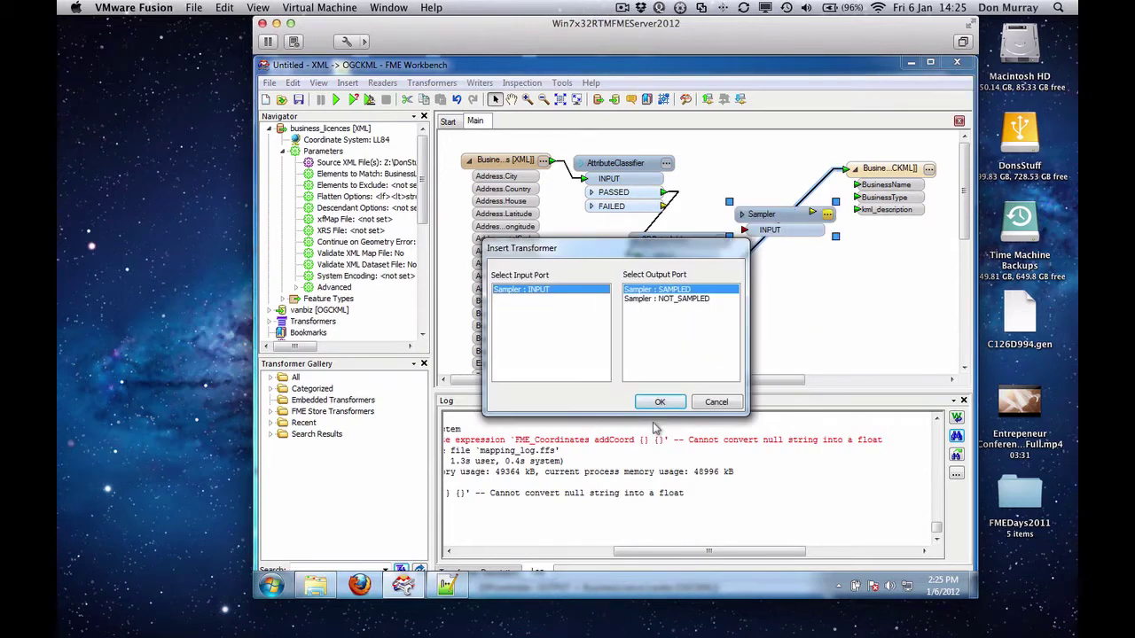
pyautogui.click(660, 401)
pyautogui.moveTo(781, 216); pyautogui.dragTo(804, 238)
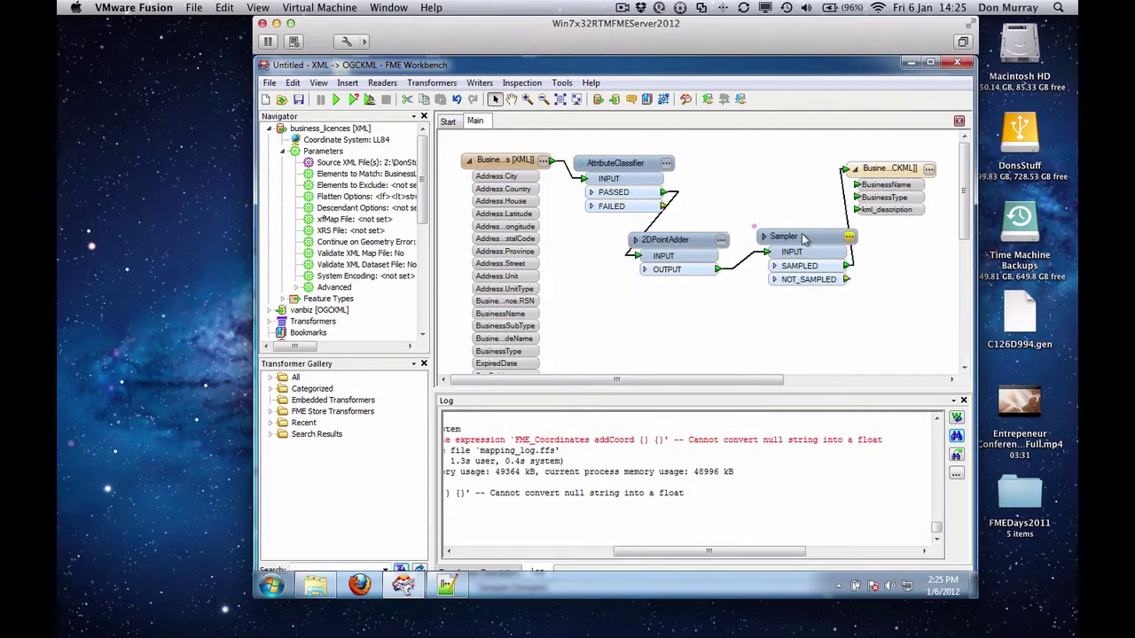
# Set the Sampler's Sampling Amount to 5 so every 5th feature passes
pyautogui.click(804, 238)
pyautogui.click(850, 238)
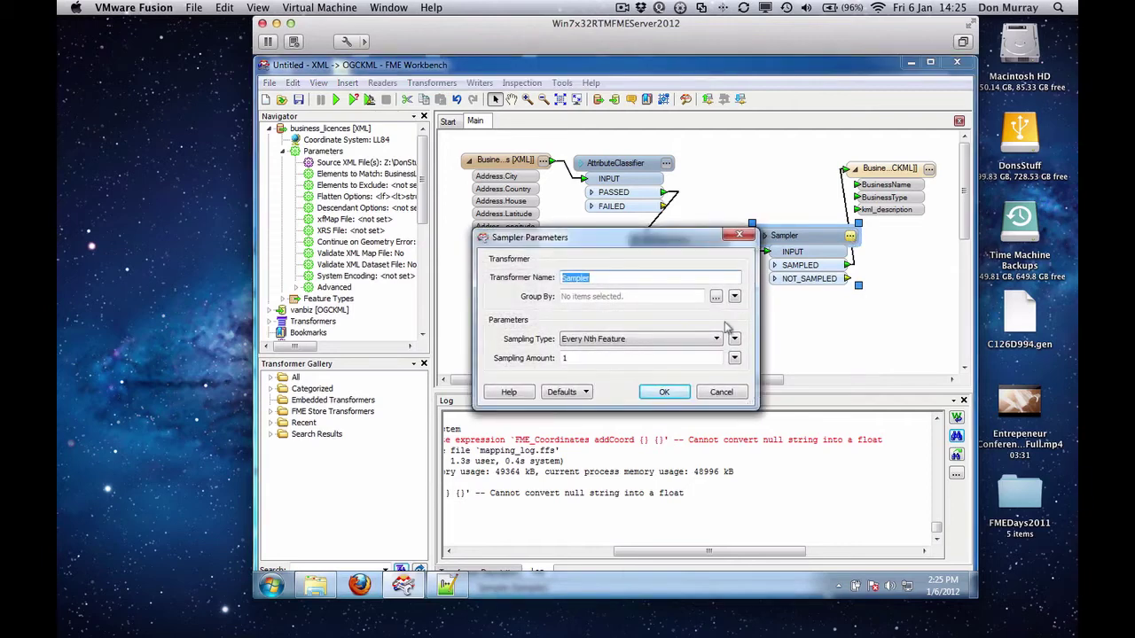
pyautogui.click(565, 359)
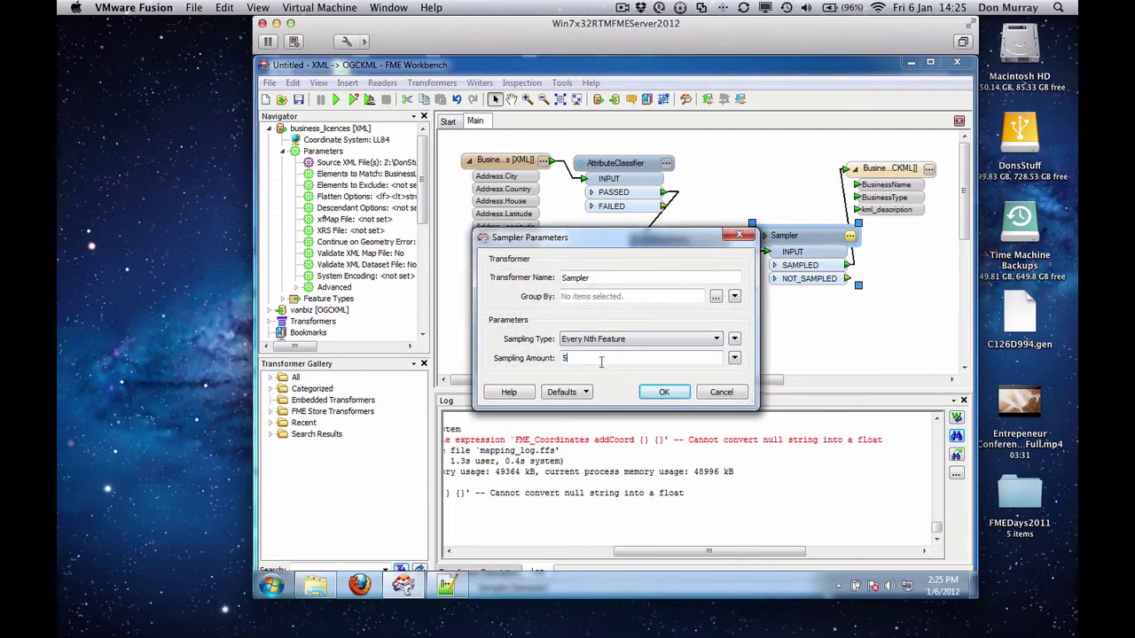
pyautogui.click(660, 393)
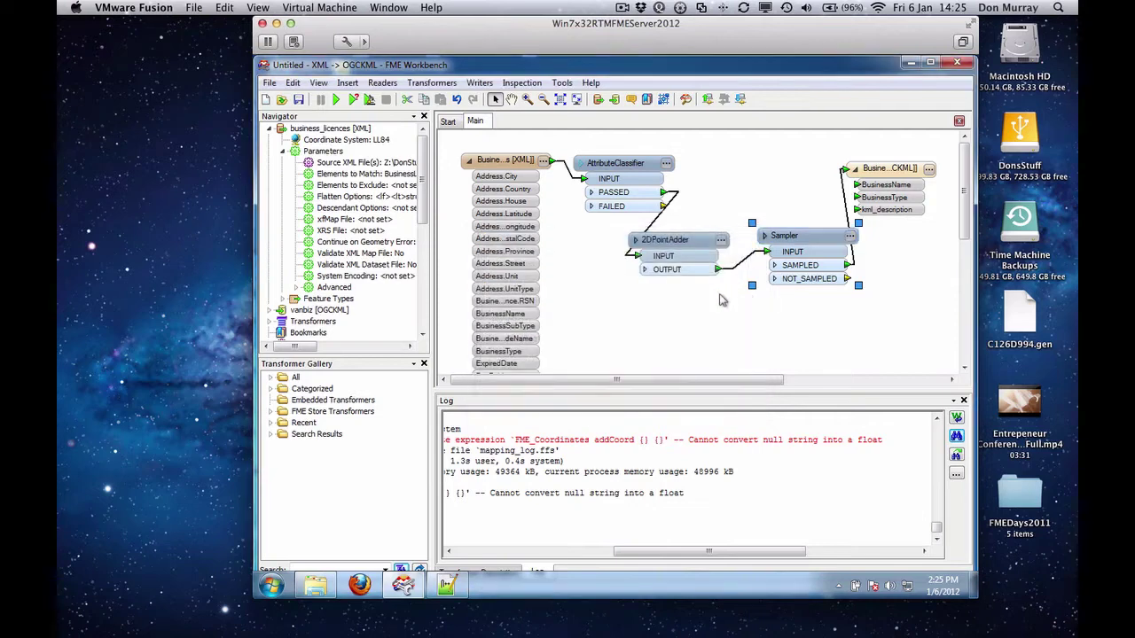
# Nudge the Sampler down and run the translation, writing 744 features to the KML
pyautogui.moveTo(760, 237); pyautogui.dragTo(761, 255)
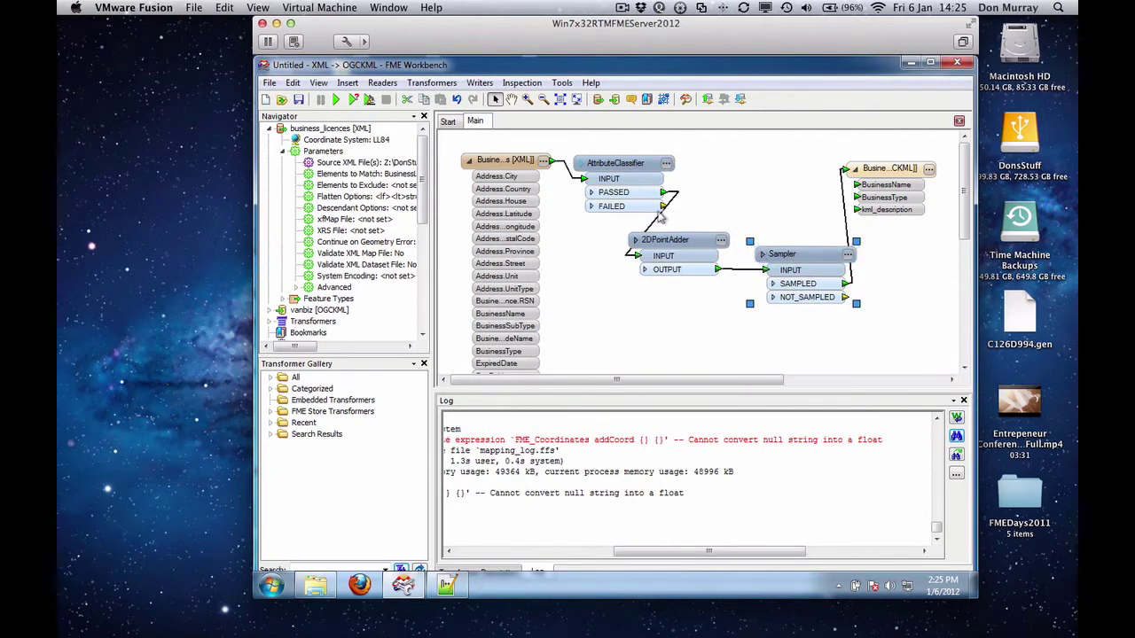
pyautogui.click(338, 101)
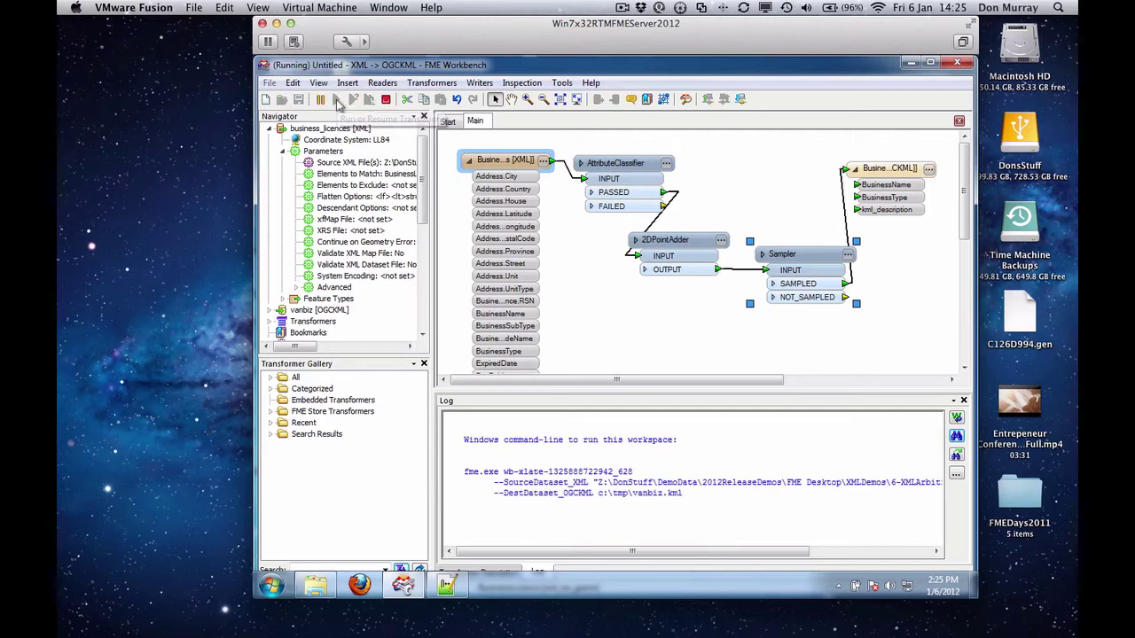
pyautogui.click(622, 8)
pyautogui.click(640, 53)
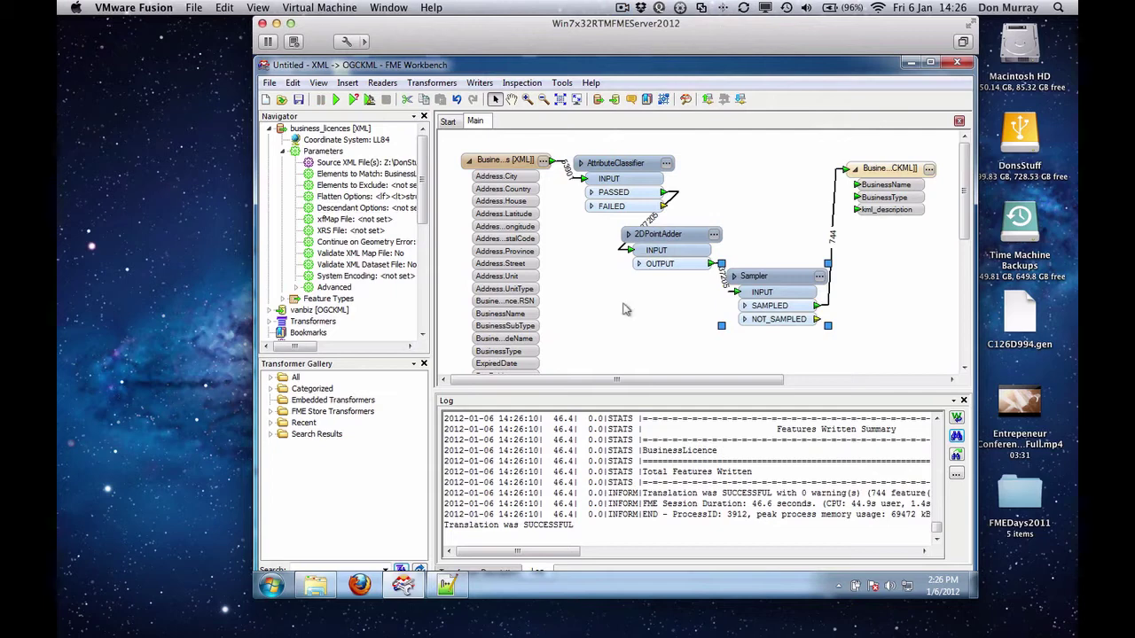
# Open vanbiz.kml from C:\tmp with Google Earth using Explorer's Open with menu
pyautogui.click(321, 587)
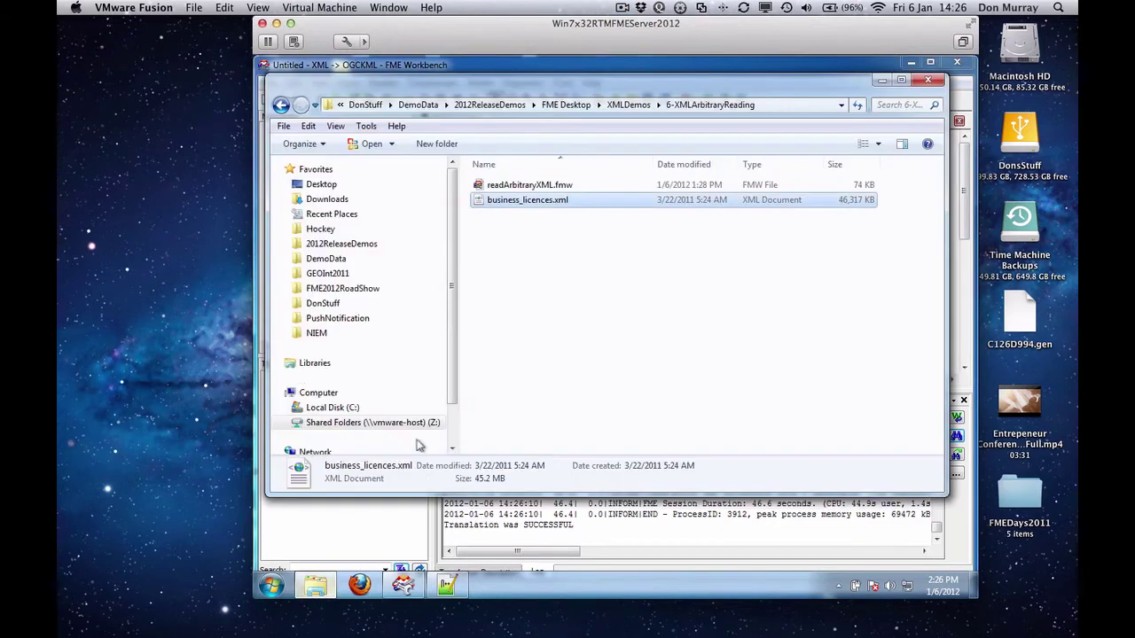
pyautogui.click(335, 408)
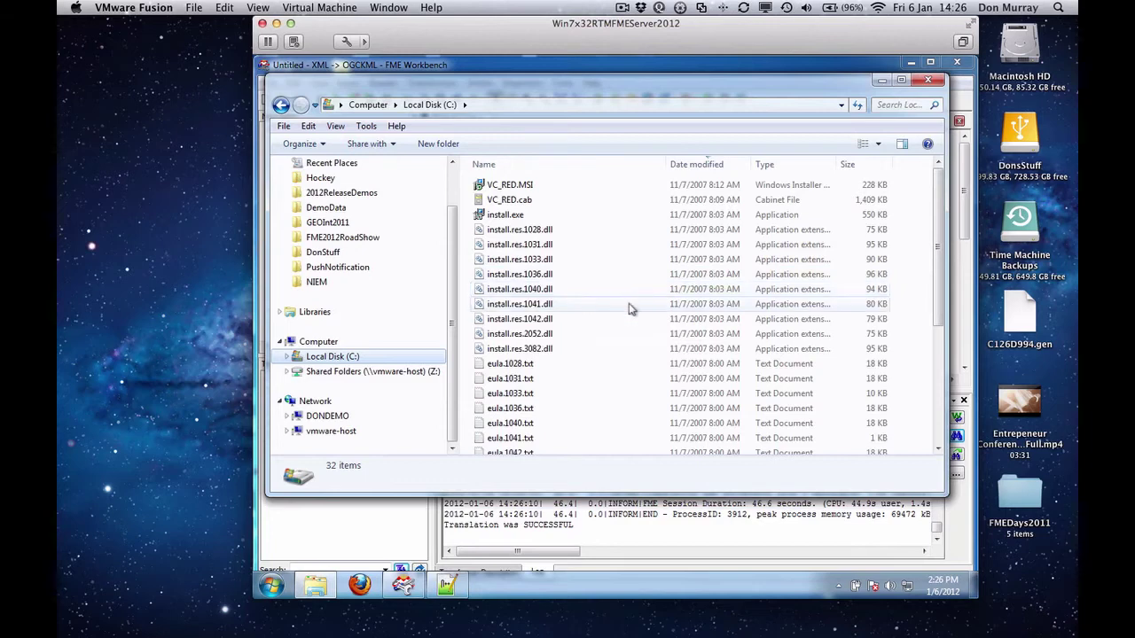
pyautogui.scroll(-5, 630, 307)
pyautogui.click(493, 346)
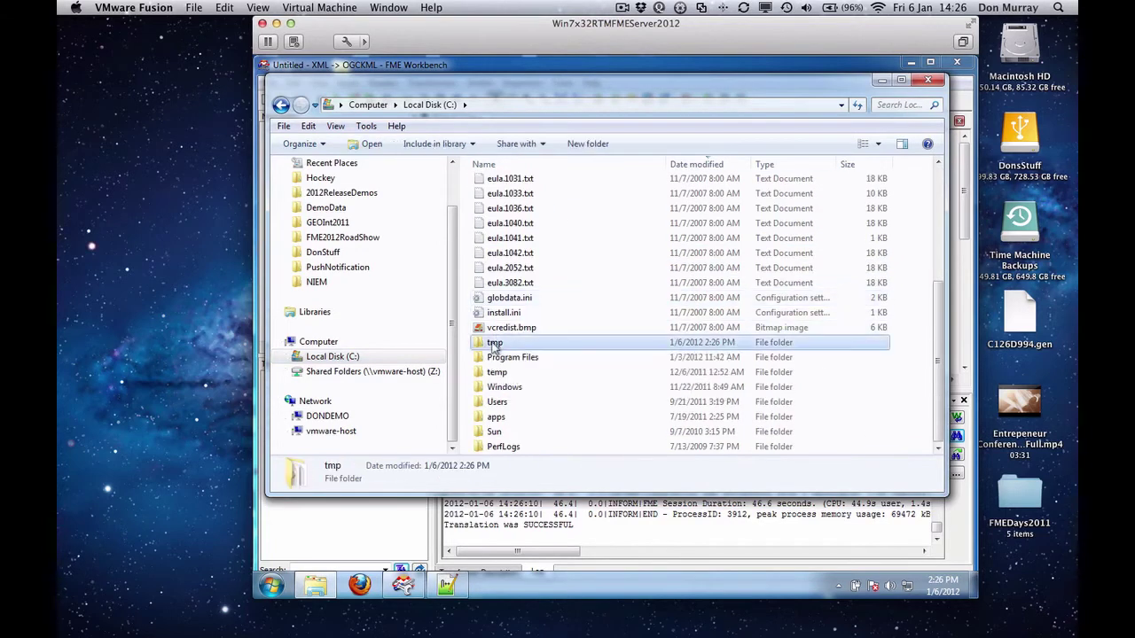
pyautogui.doubleClick(493, 345)
pyautogui.rightClick(506, 203)
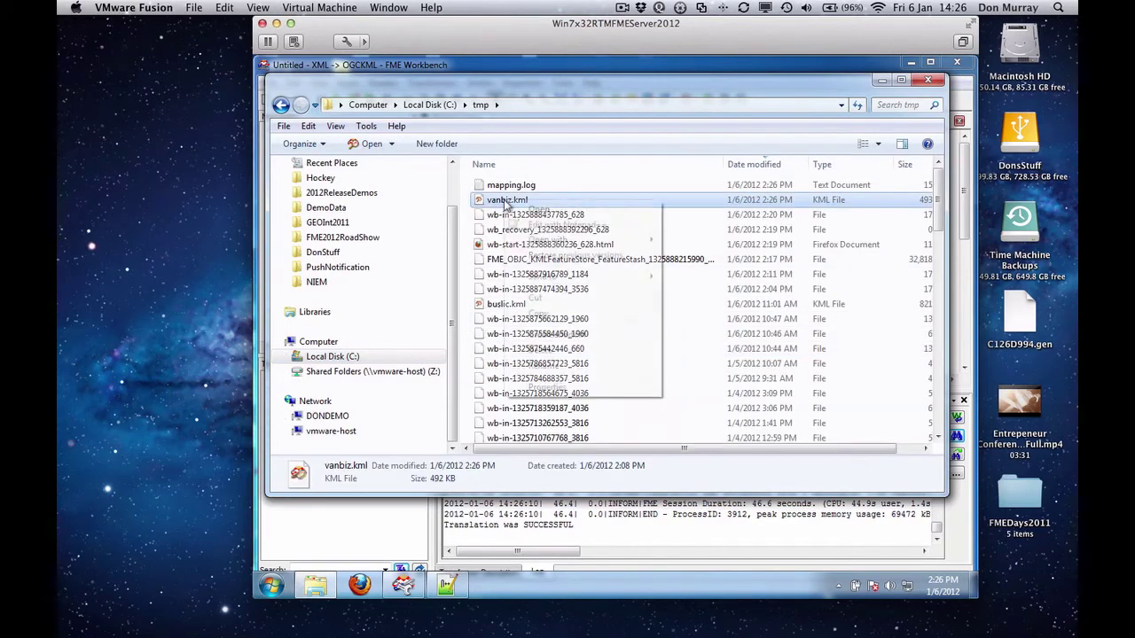
pyautogui.moveTo(620, 243)
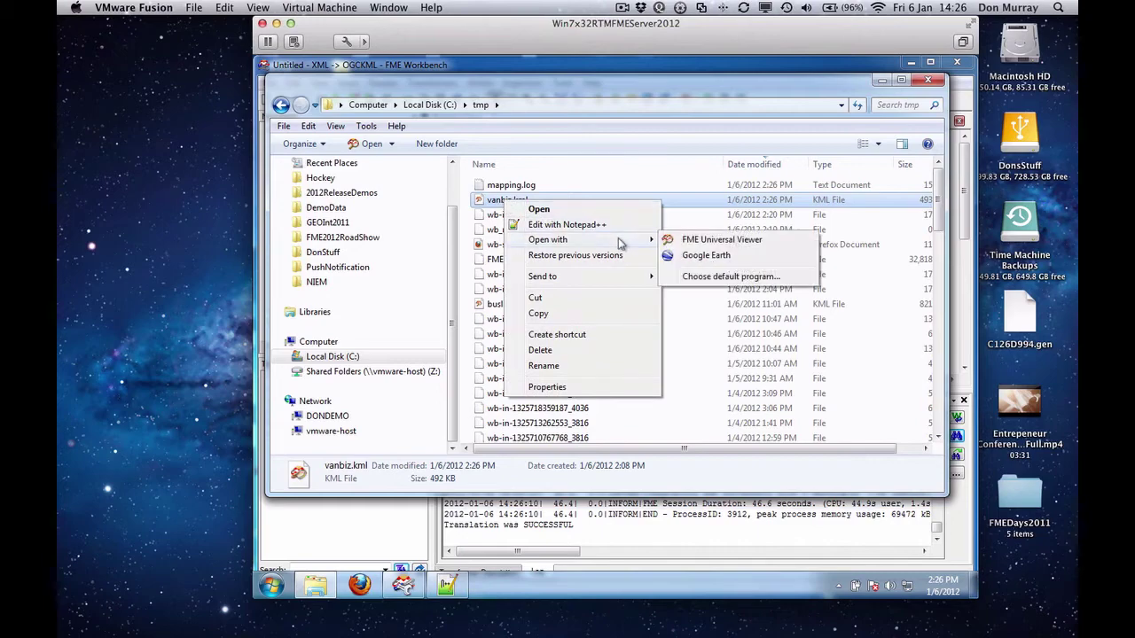
pyautogui.click(715, 255)
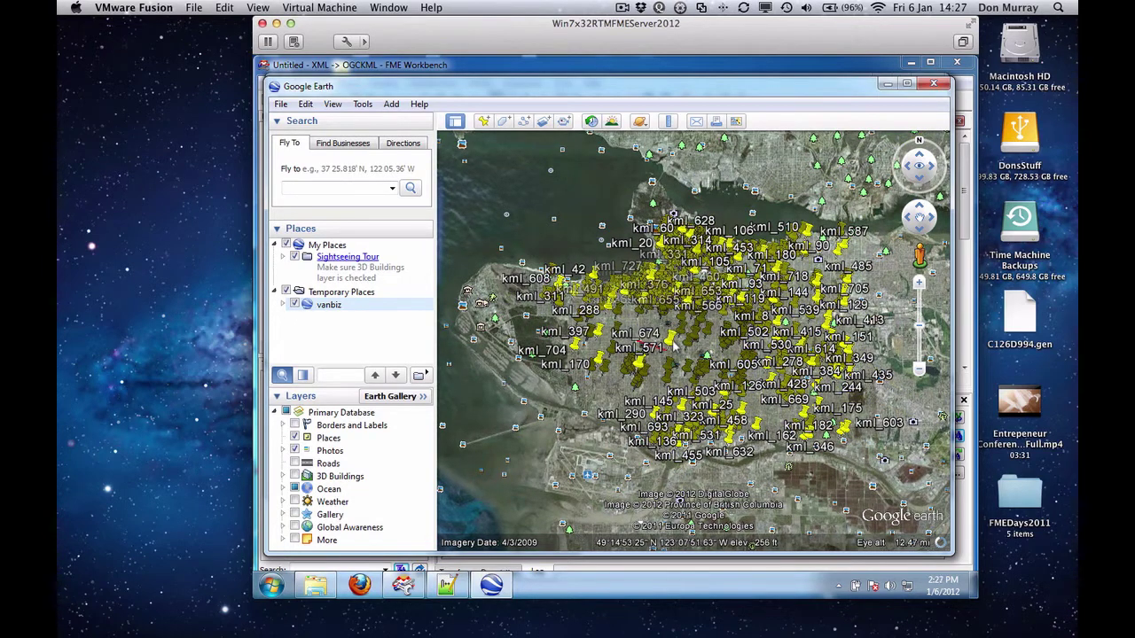
# Check placemark kml_674's business name and type, then minimize FME Workbench
pyautogui.click(638, 326)
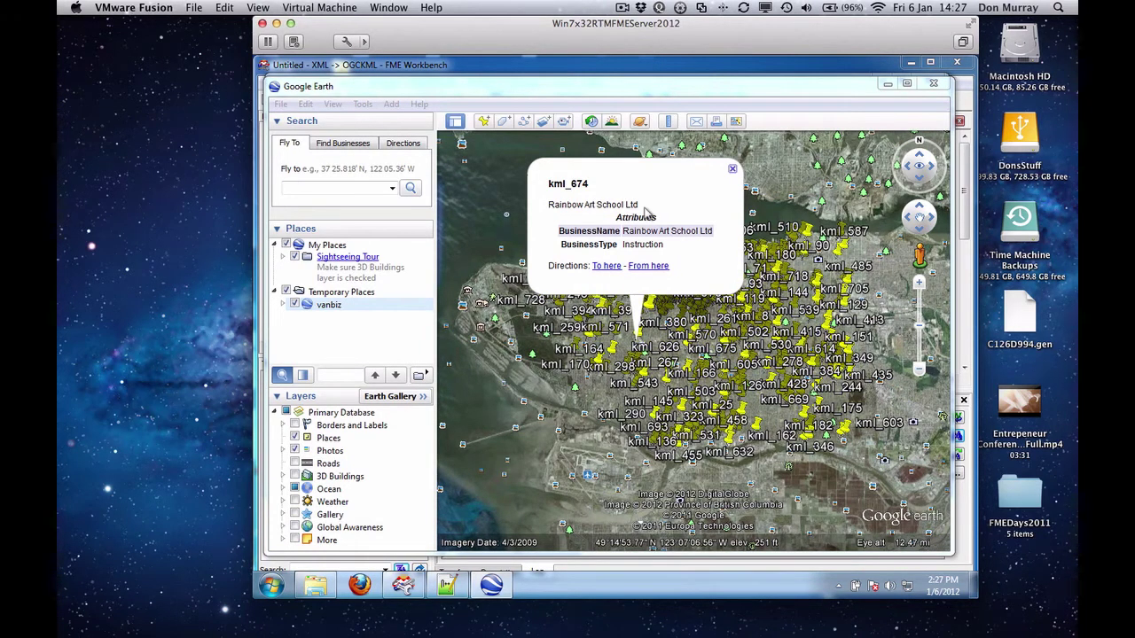
pyautogui.hotkey('alt', 'Tab')
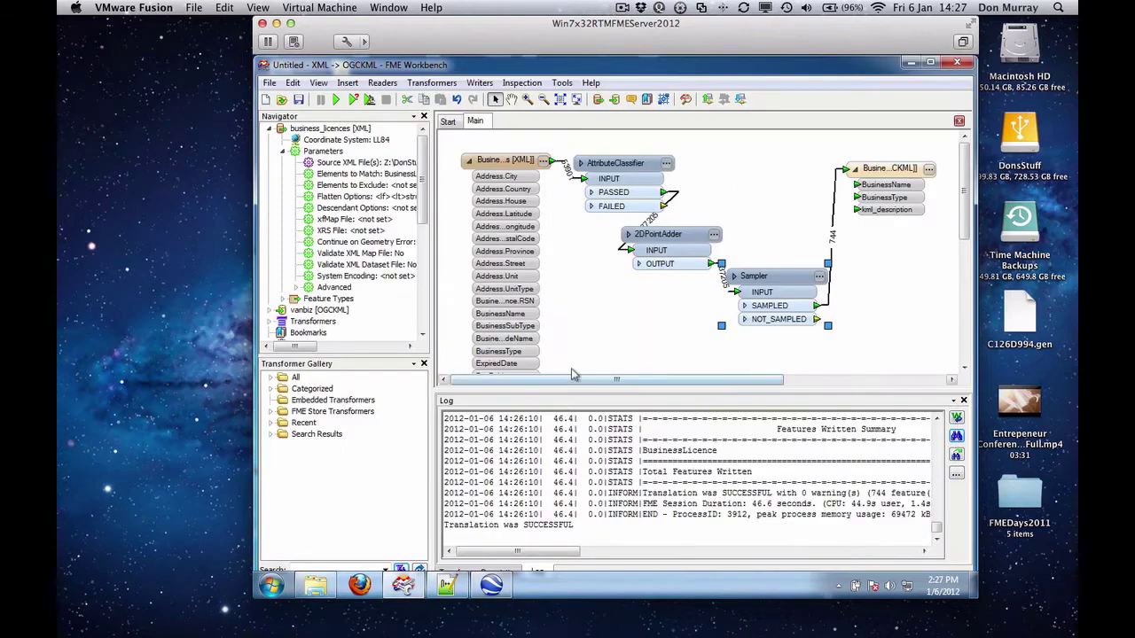
pyautogui.click(910, 62)
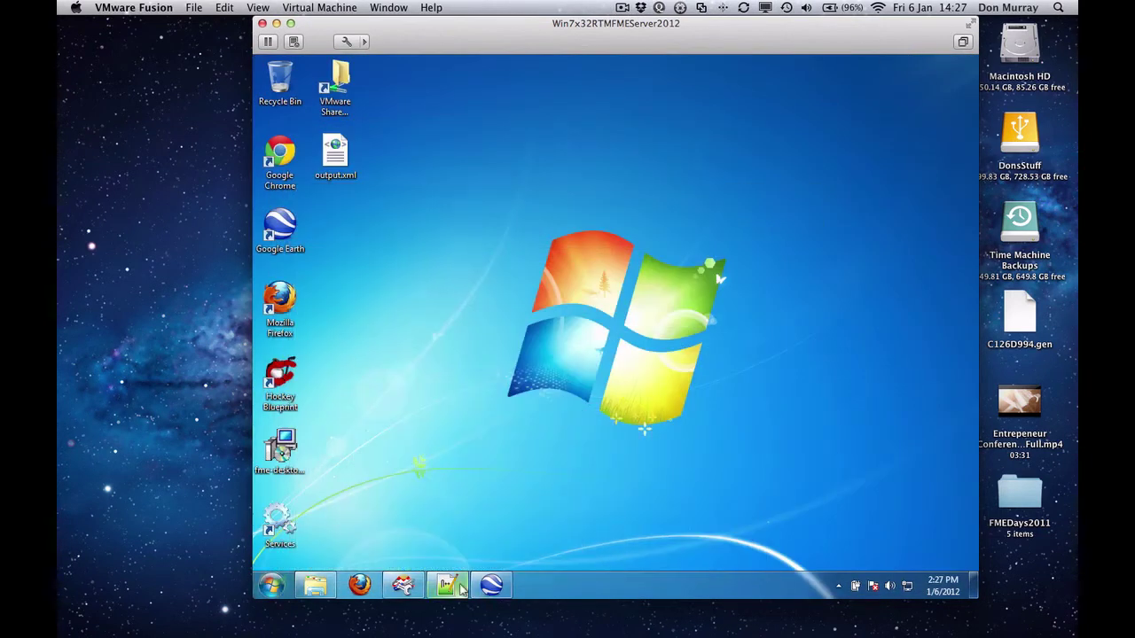
# Restore the Notepad++ window showing business_licences.xml from the taskbar
pyautogui.click(459, 590)
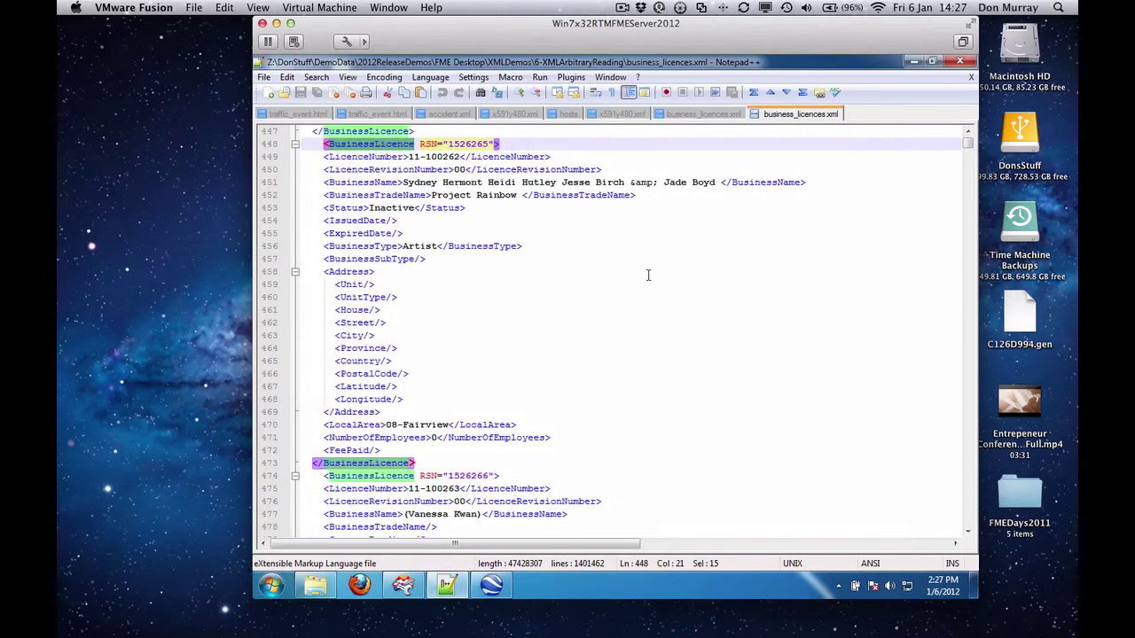